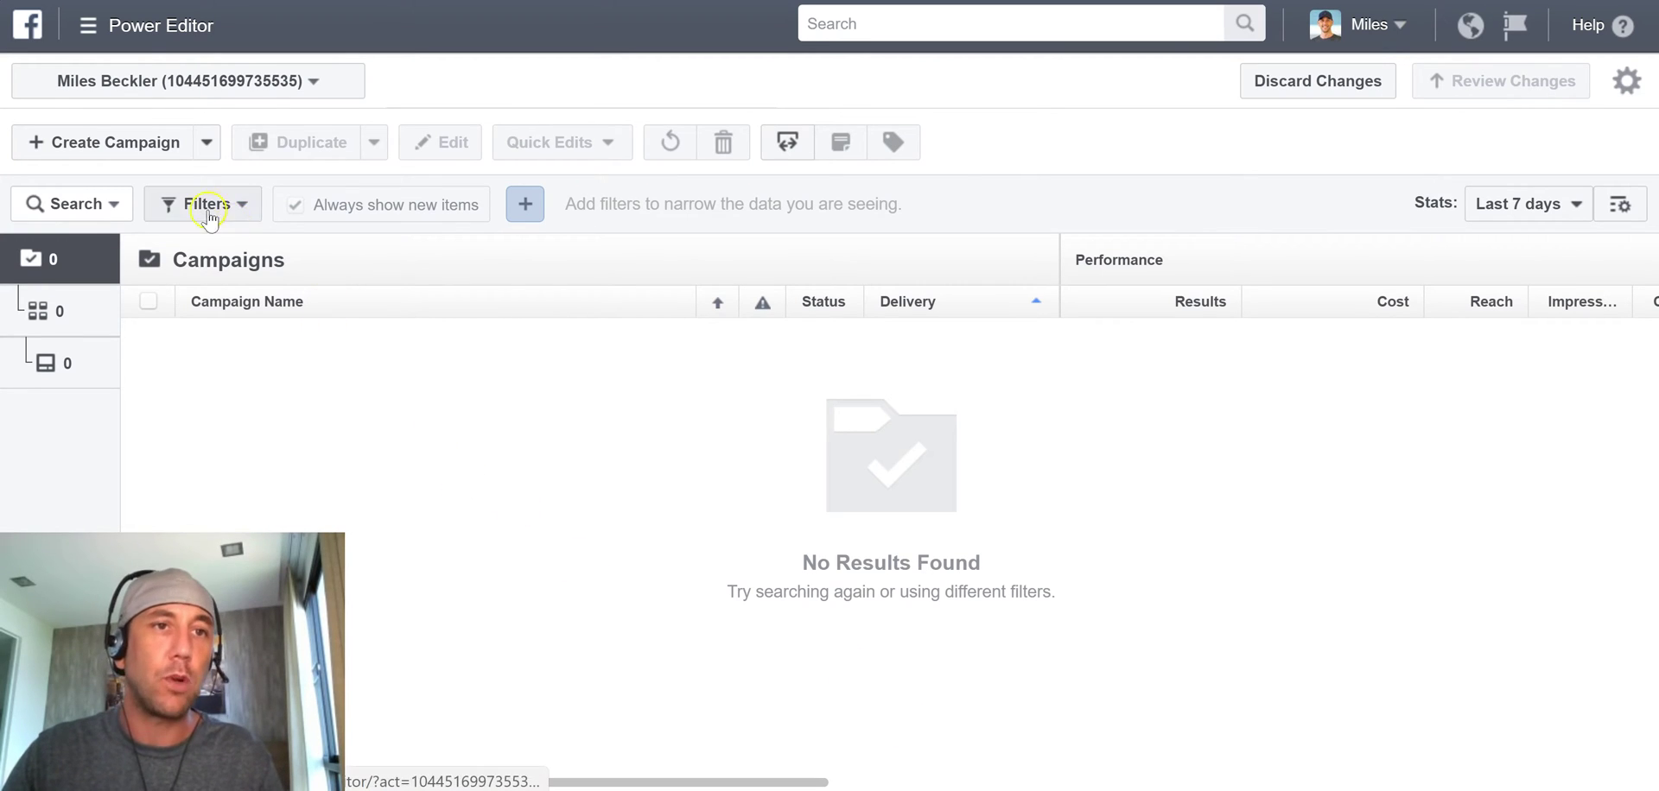
- Reload the Power Editor campaigns page from the ads tools list
left_click(89, 34)
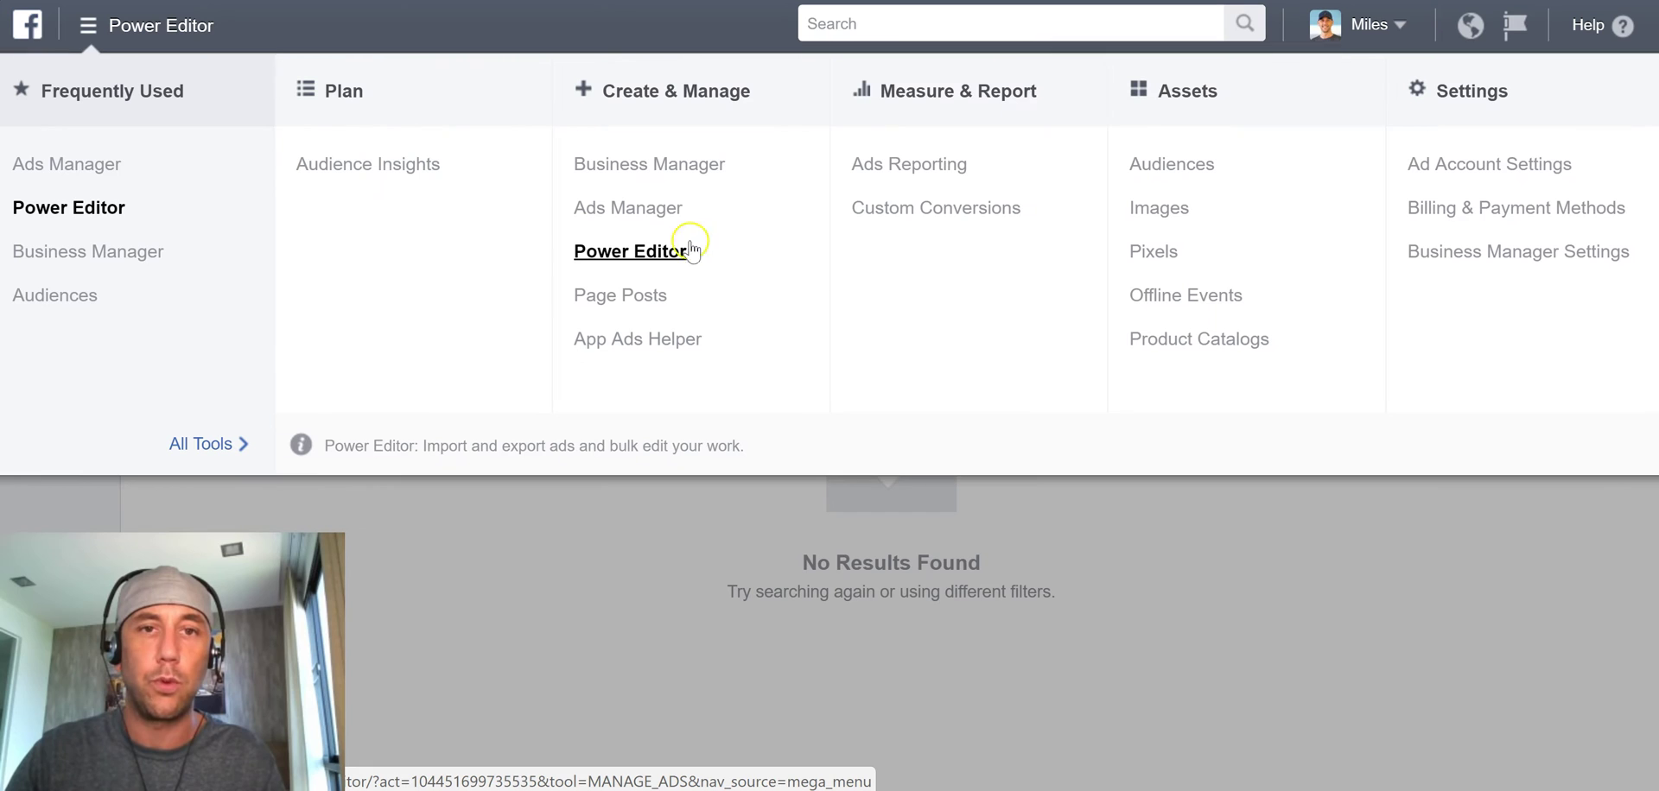
left_click(651, 254)
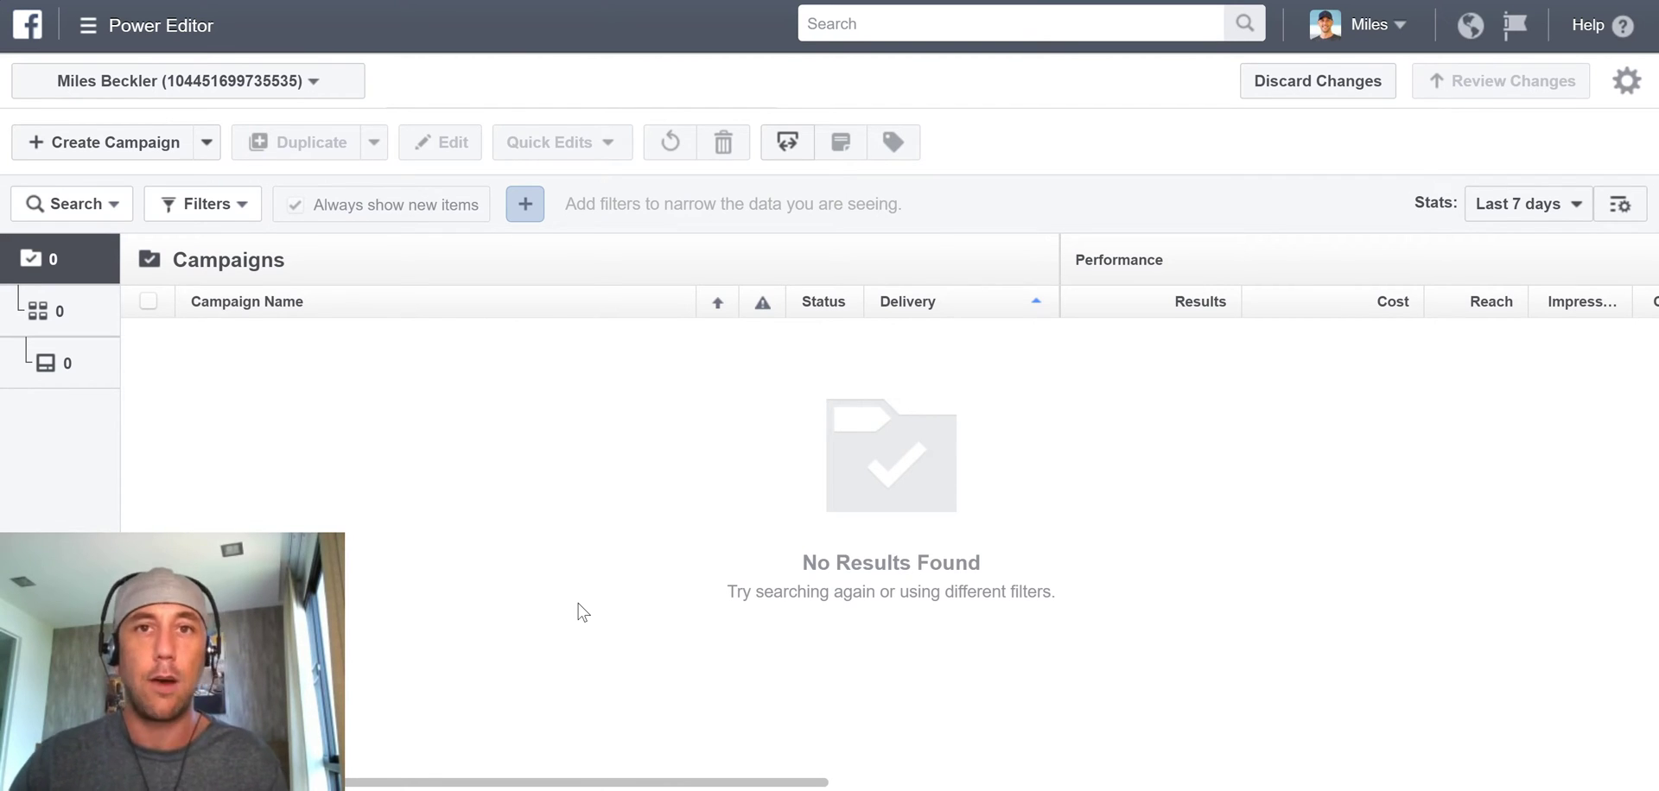
left_click(588, 611)
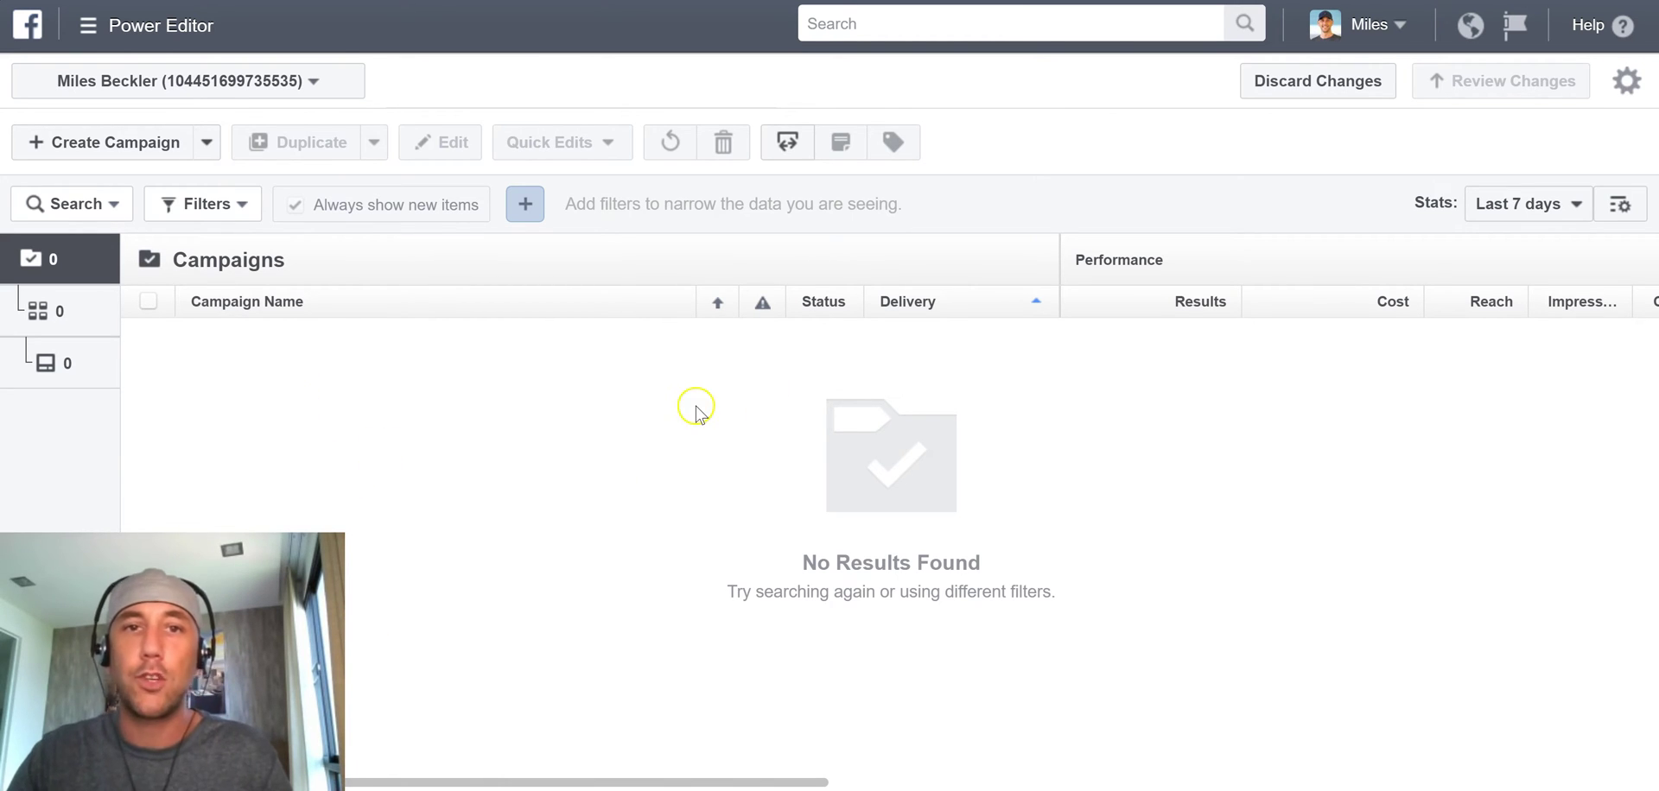
- Start a new campaign and review the objectives, keeping 'Send people to a destination on or off Facebook'
left_click(155, 147)
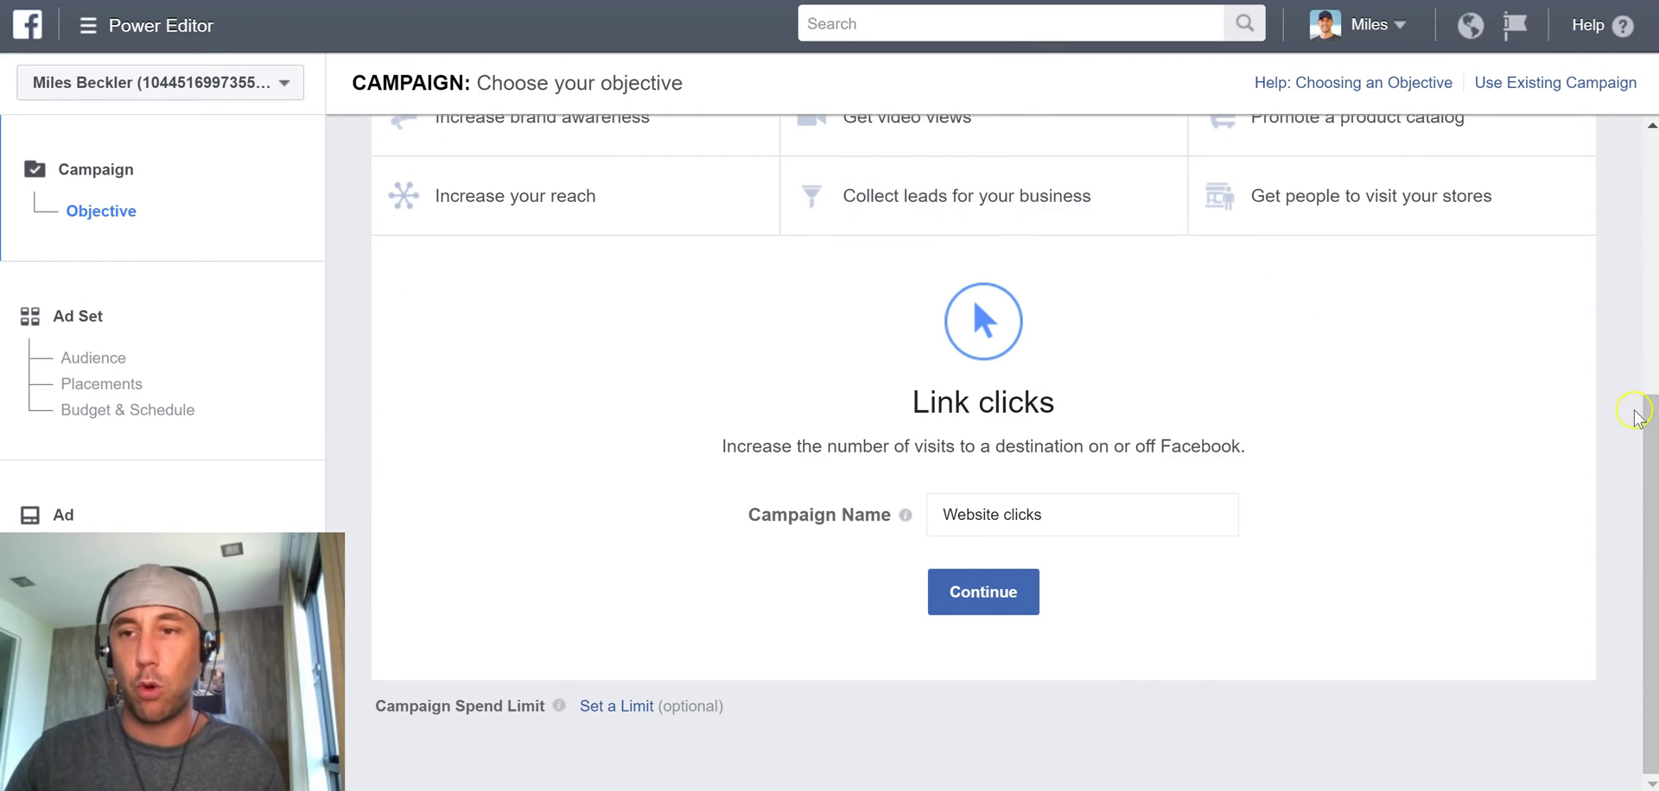
left_click_drag(1645, 427, 1636, 131)
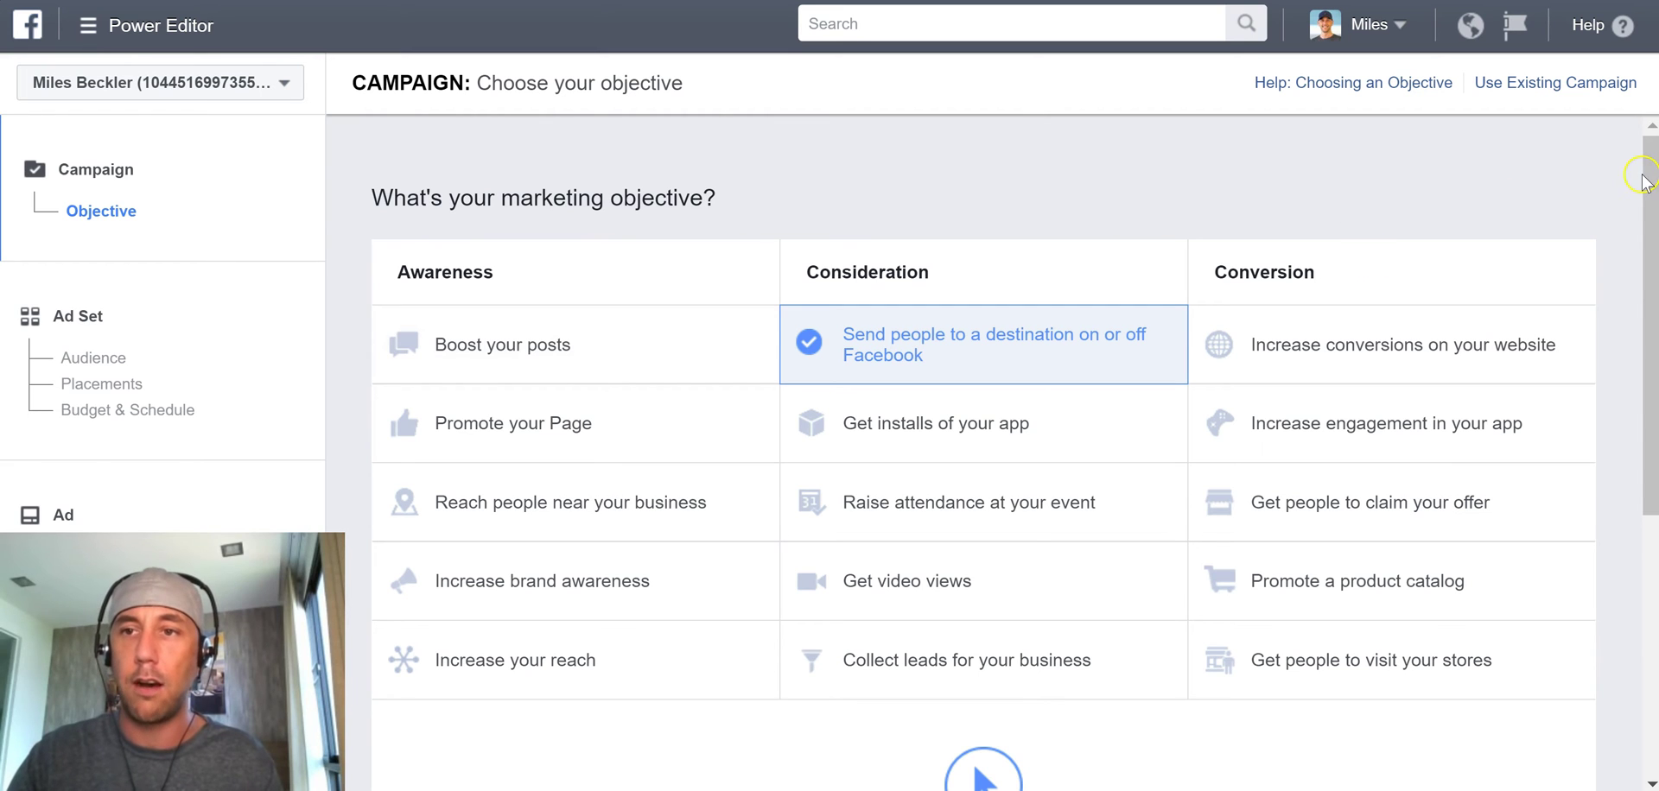
left_click_drag(1646, 182, 1646, 205)
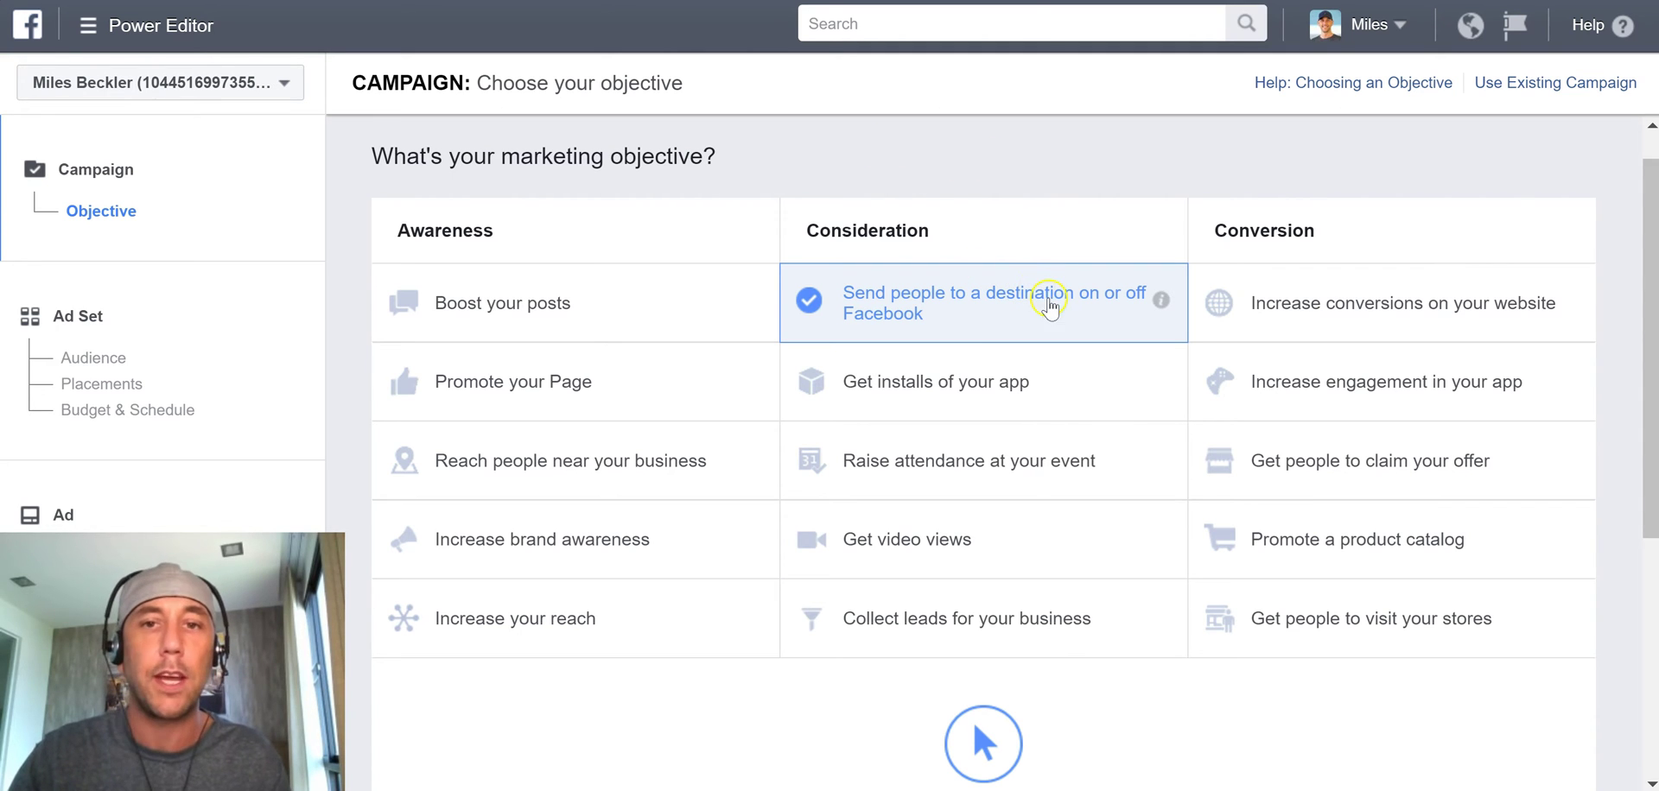
left_click(977, 332)
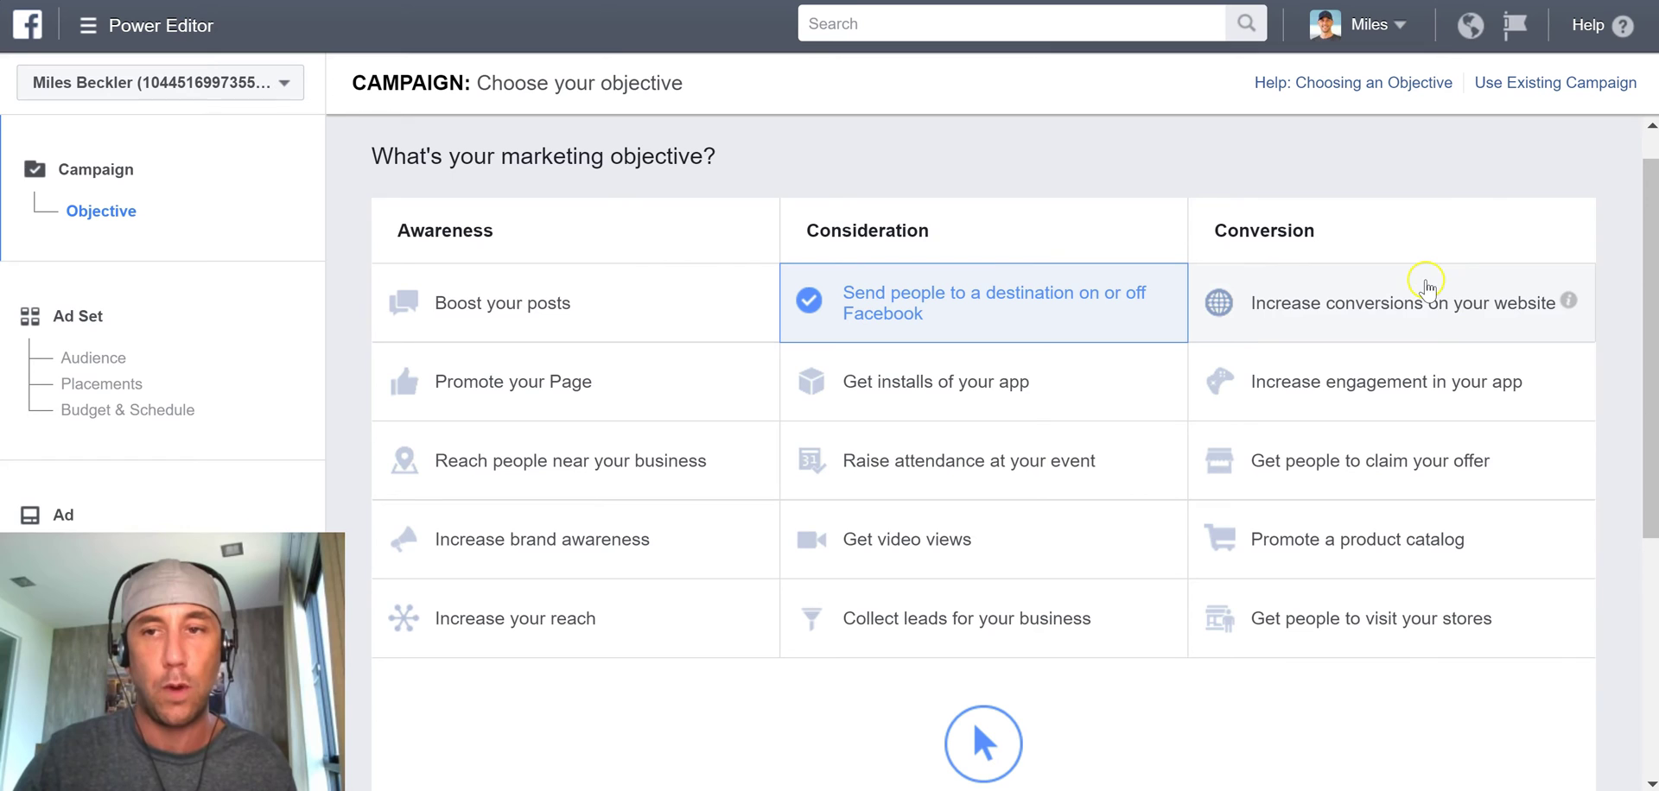
- Switch the objective to 'Increase conversions on your website' in the Conversion column
left_click(1425, 291)
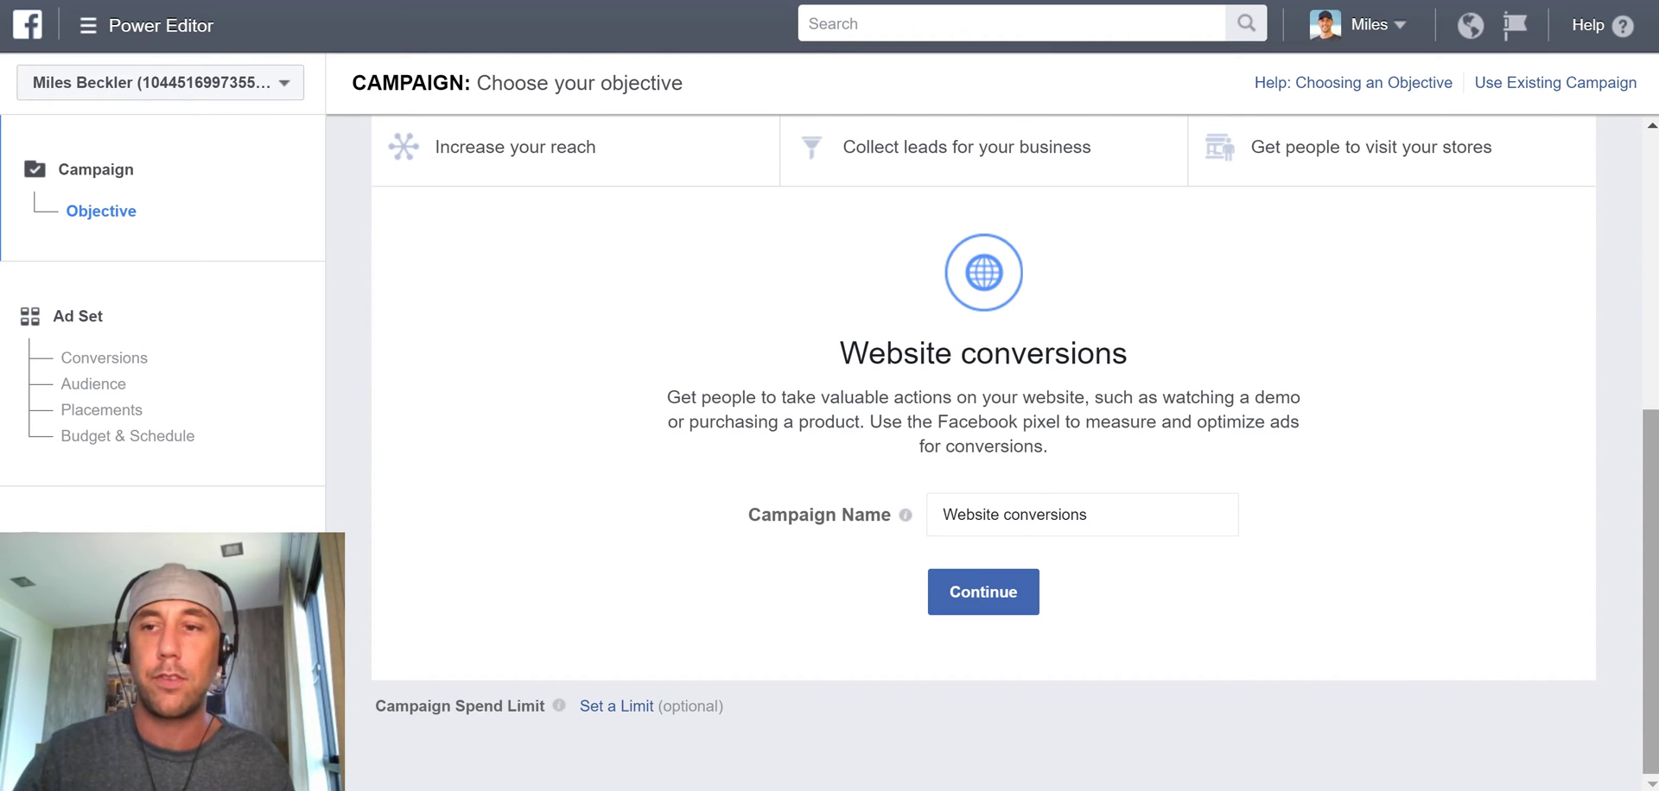
left_click_drag(1650, 436, 1652, 164)
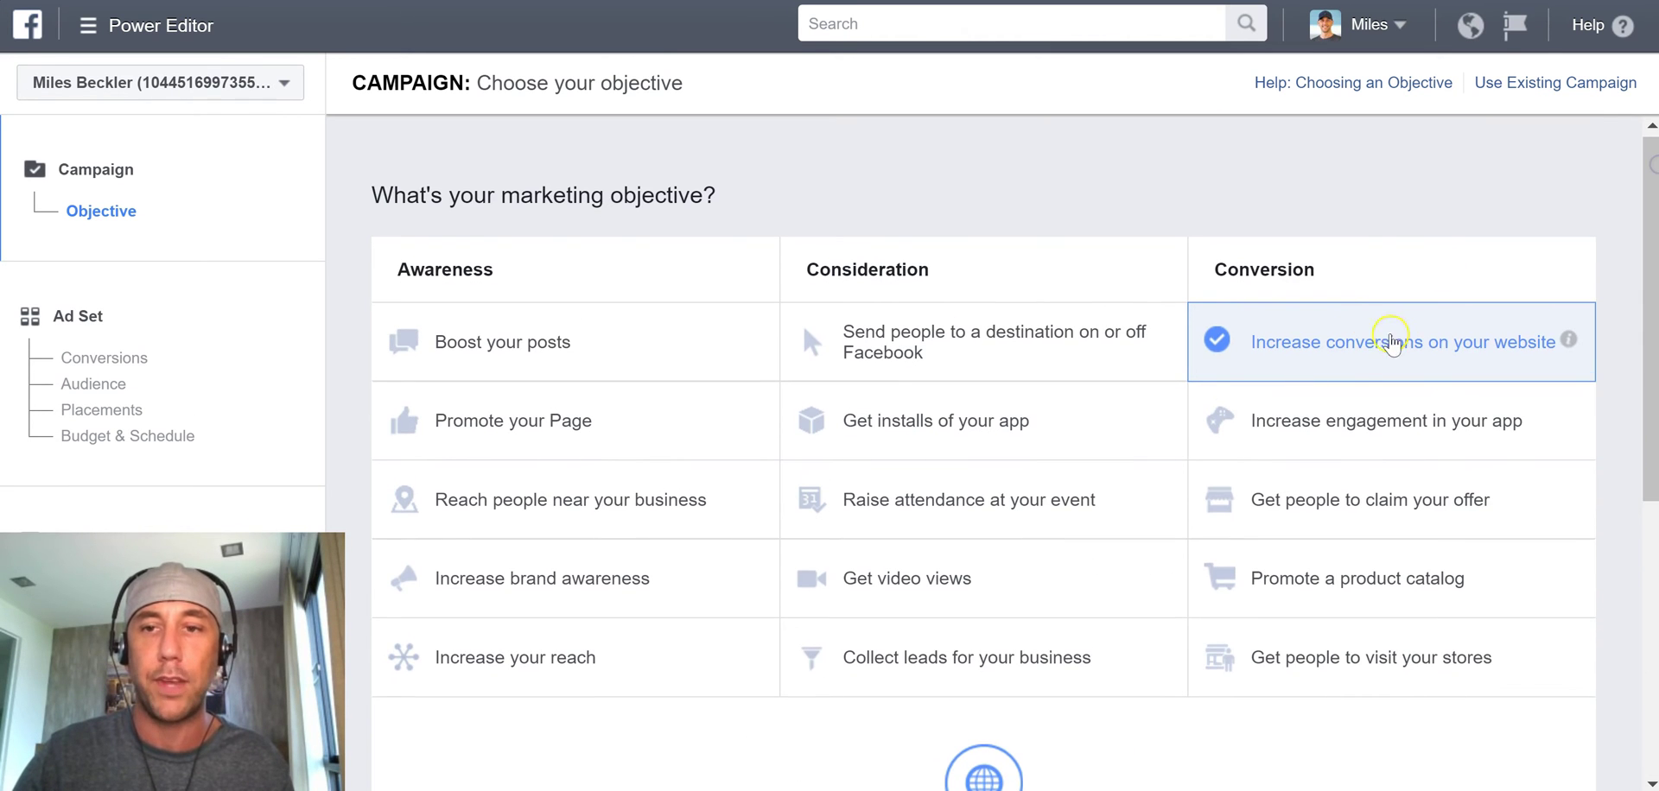
left_click_drag(1644, 263, 1649, 278)
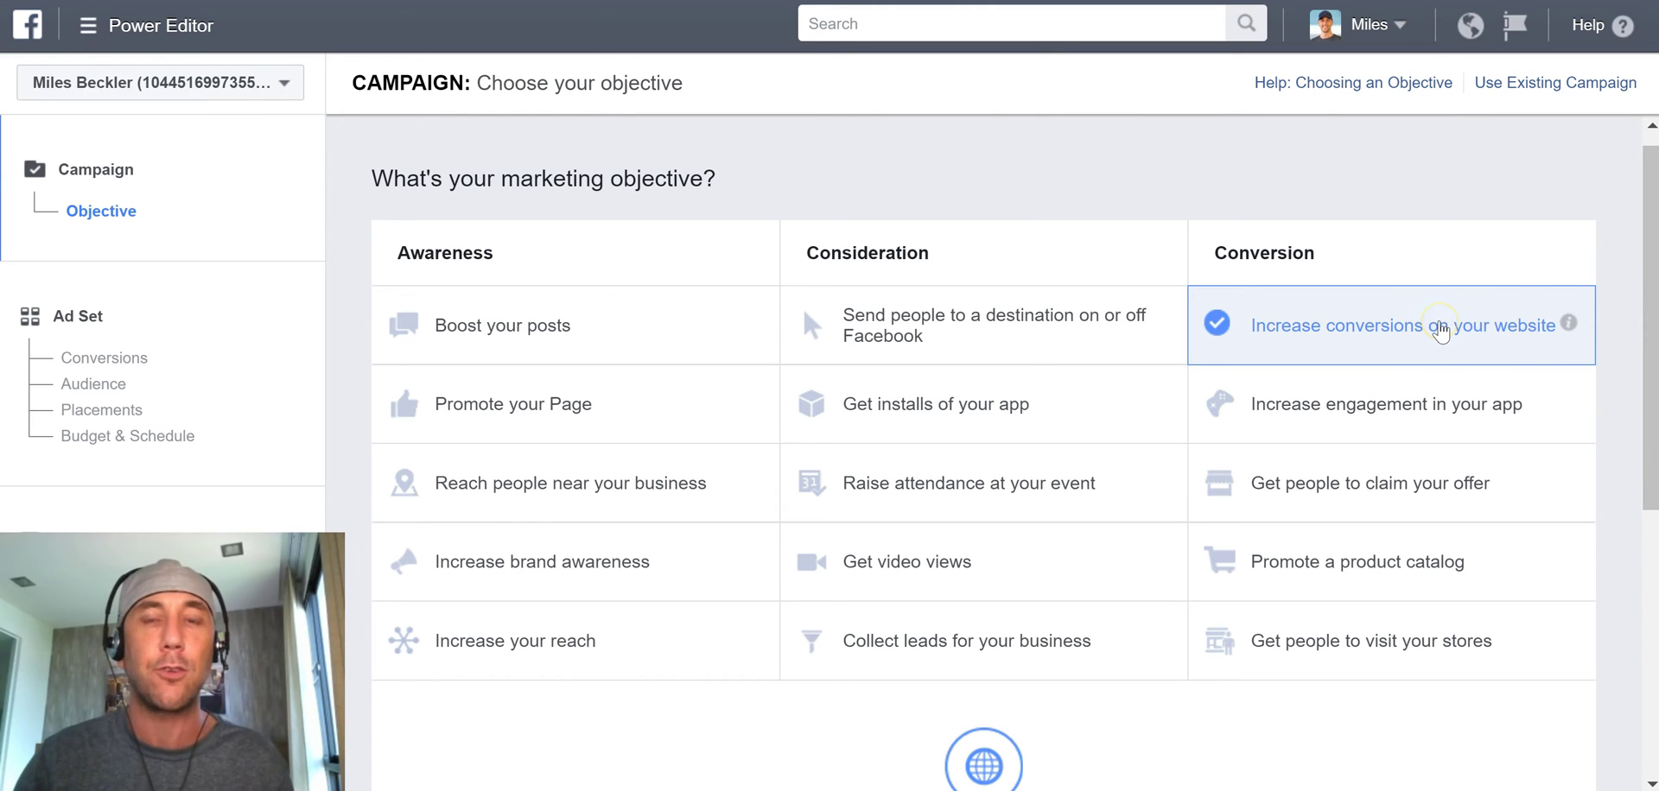
left_click(1290, 346)
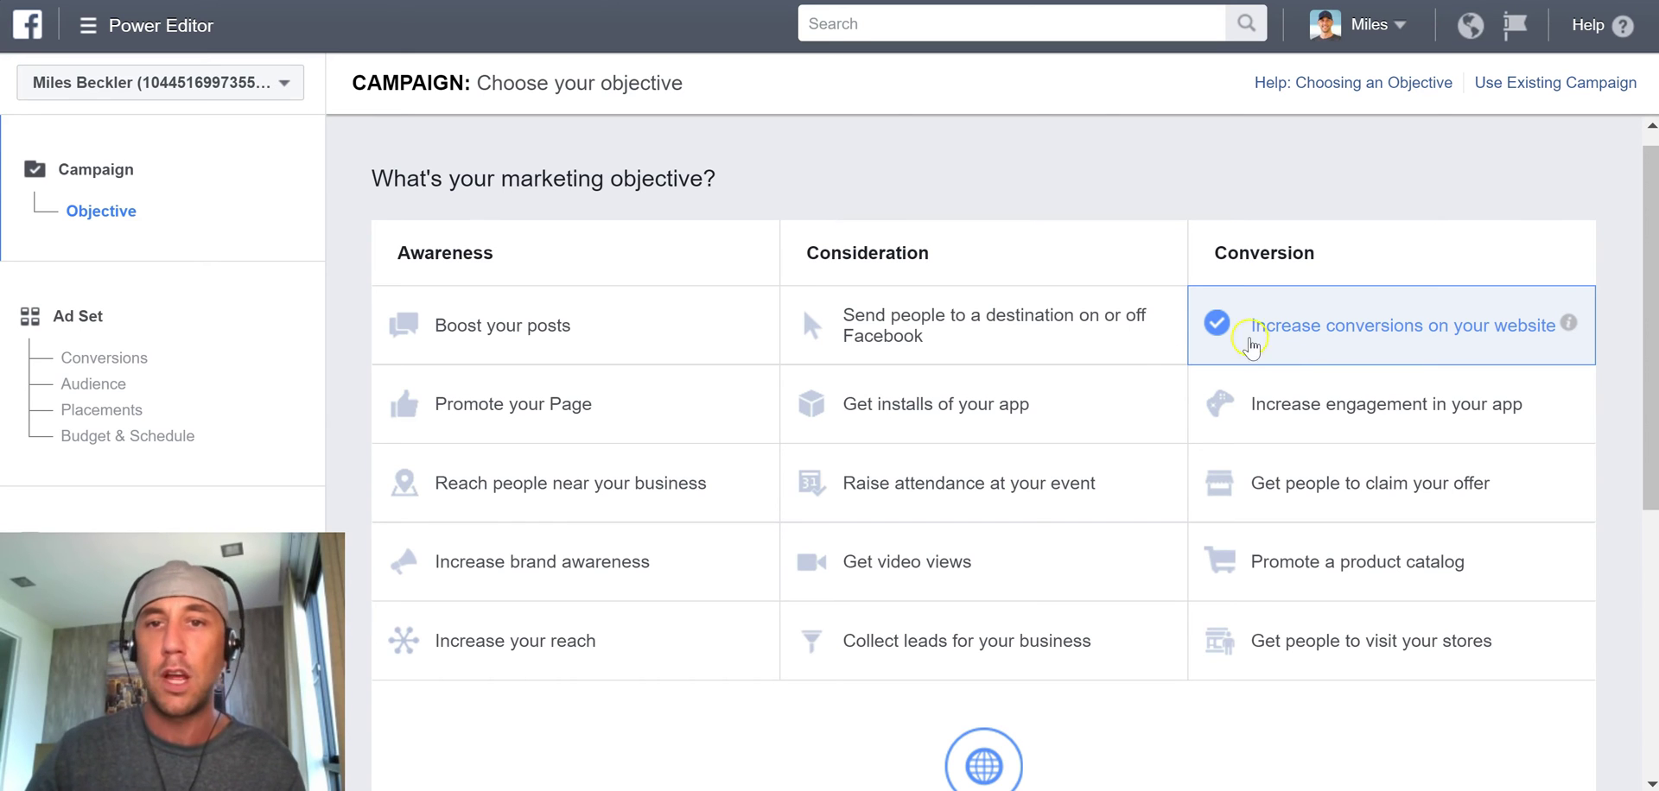
- Return to the Link clicks objective and replace the name 'Website clicks' with 'MB - CPC'
left_click(1123, 340)
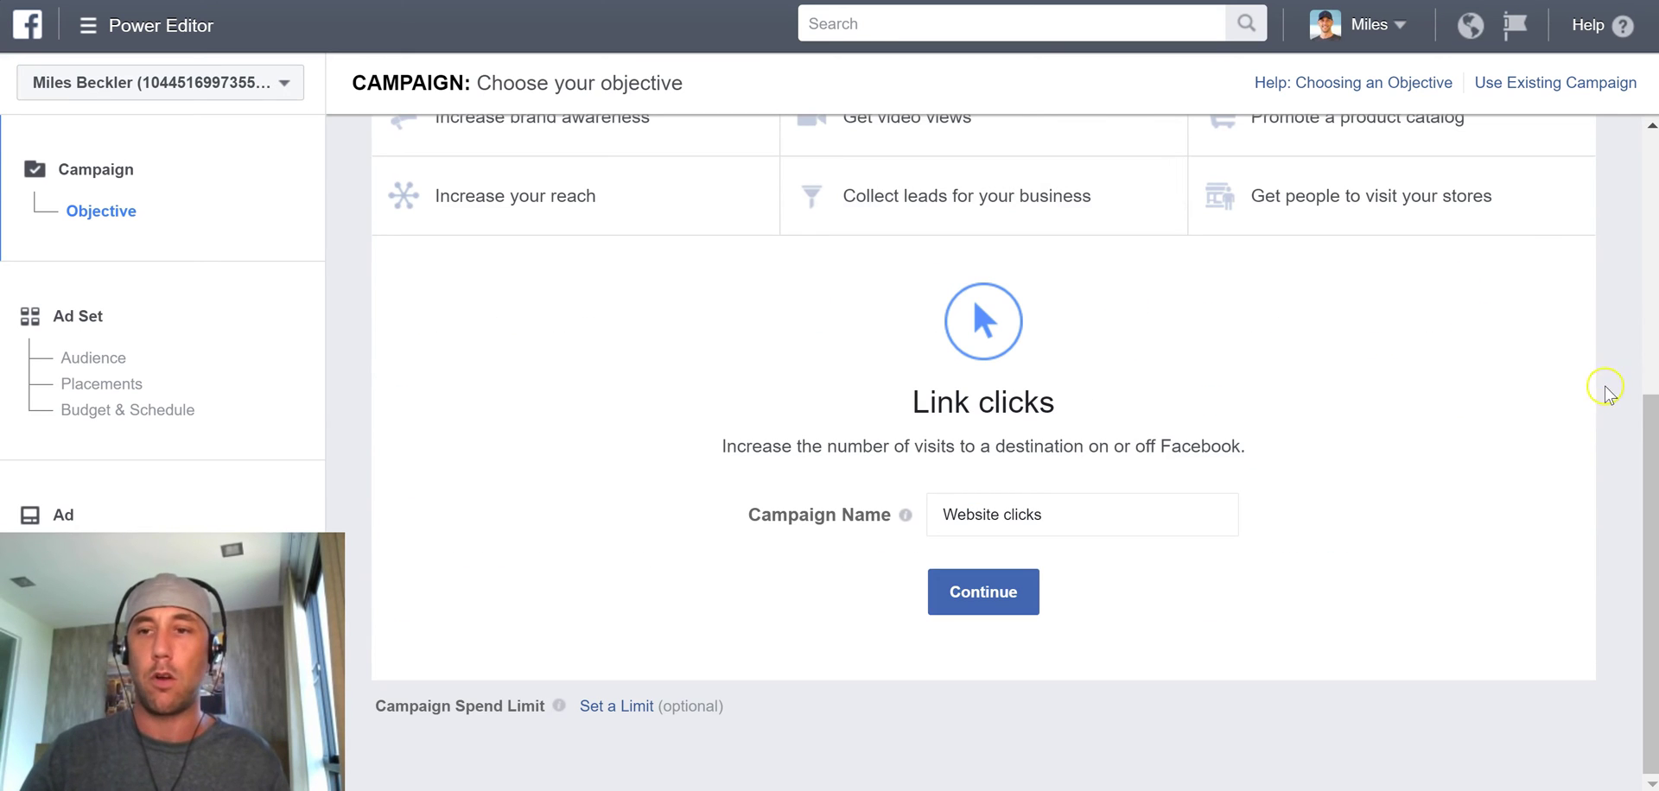
mouse_move(1647, 425)
left_mouse_down()
mouse_move(1639, 186)
mouse_move(1641, 428)
left_mouse_up()
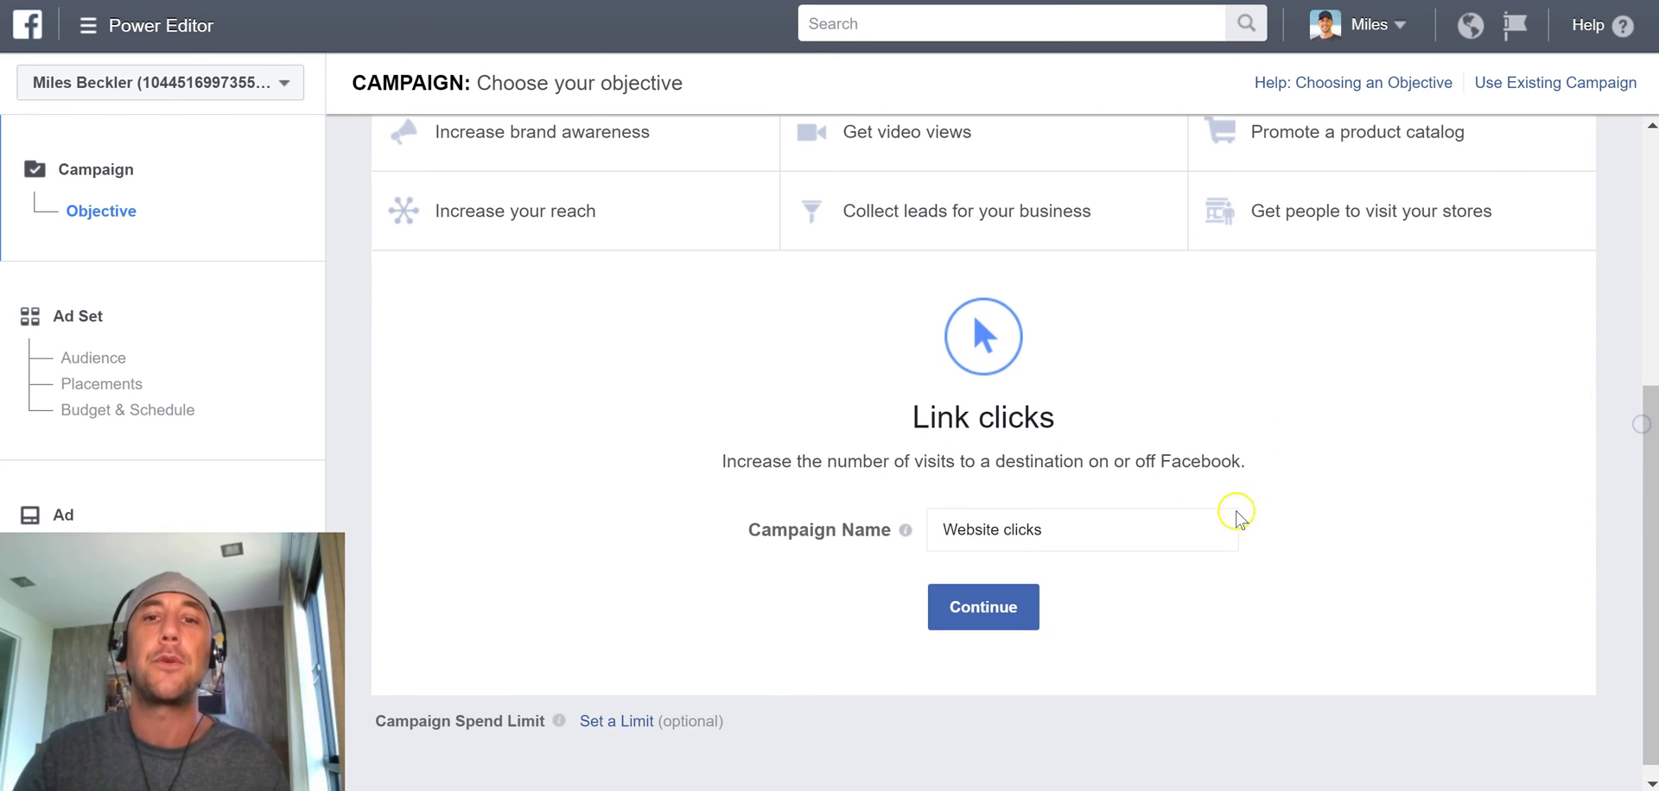
left_click(1149, 530)
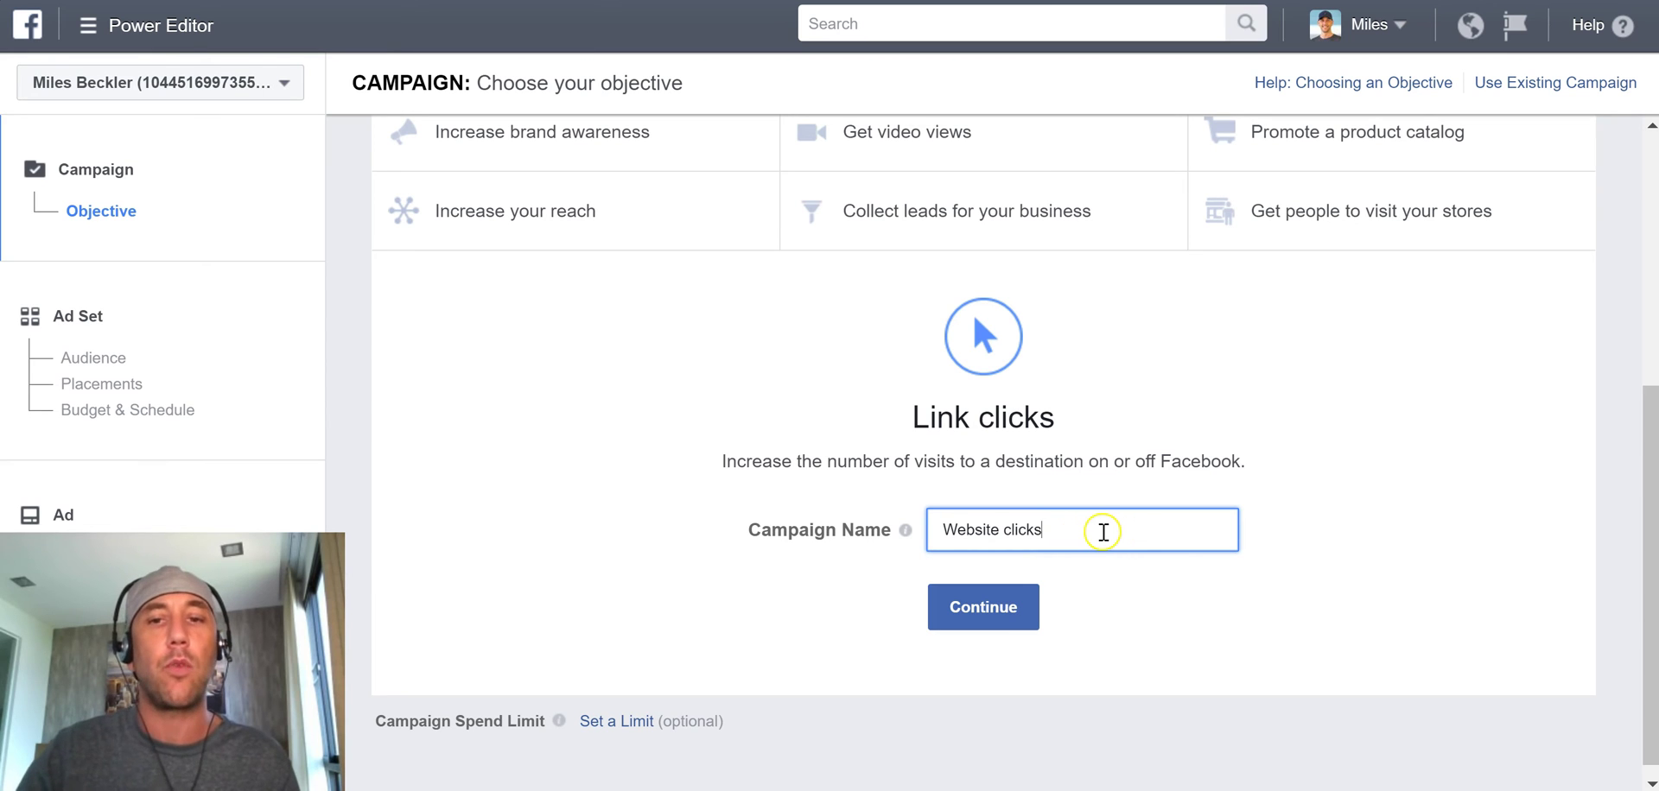
triple_click(1103, 531)
left_click_drag(1103, 532, 929, 532)
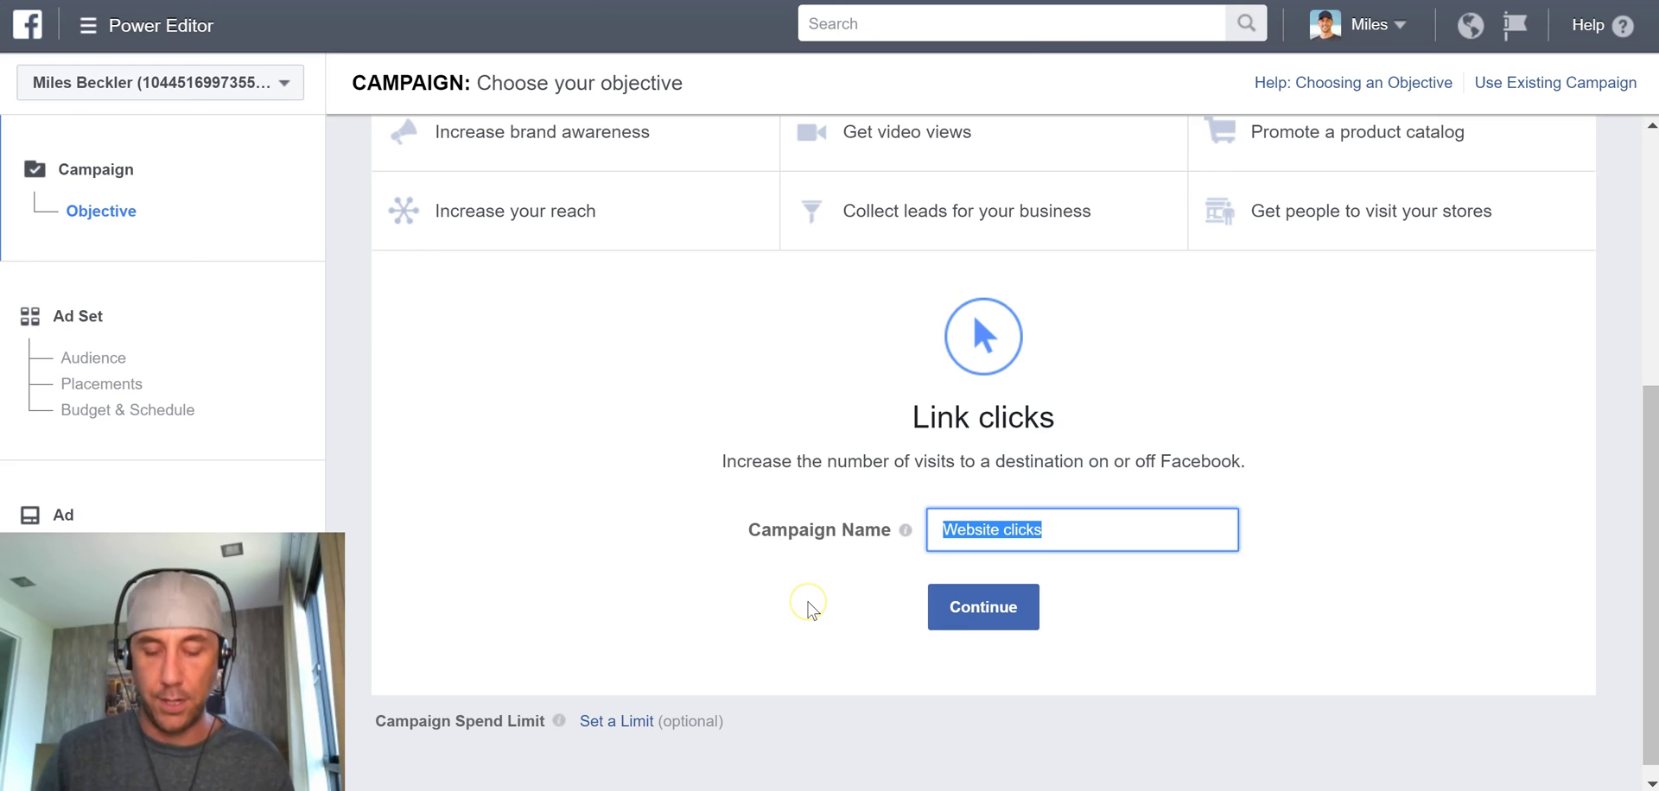
type("MB")
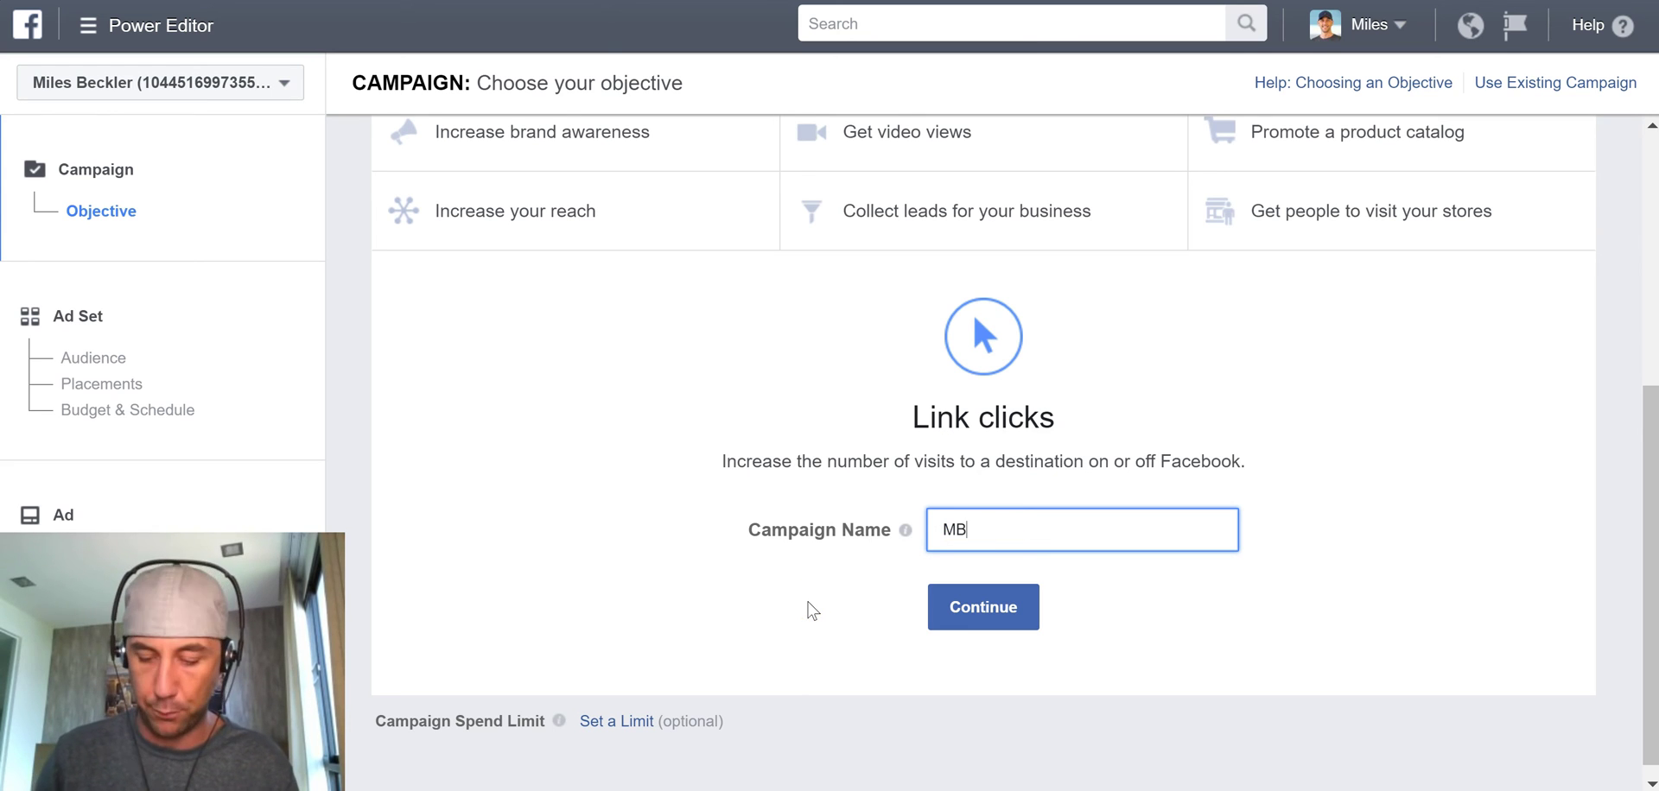
type(" -")
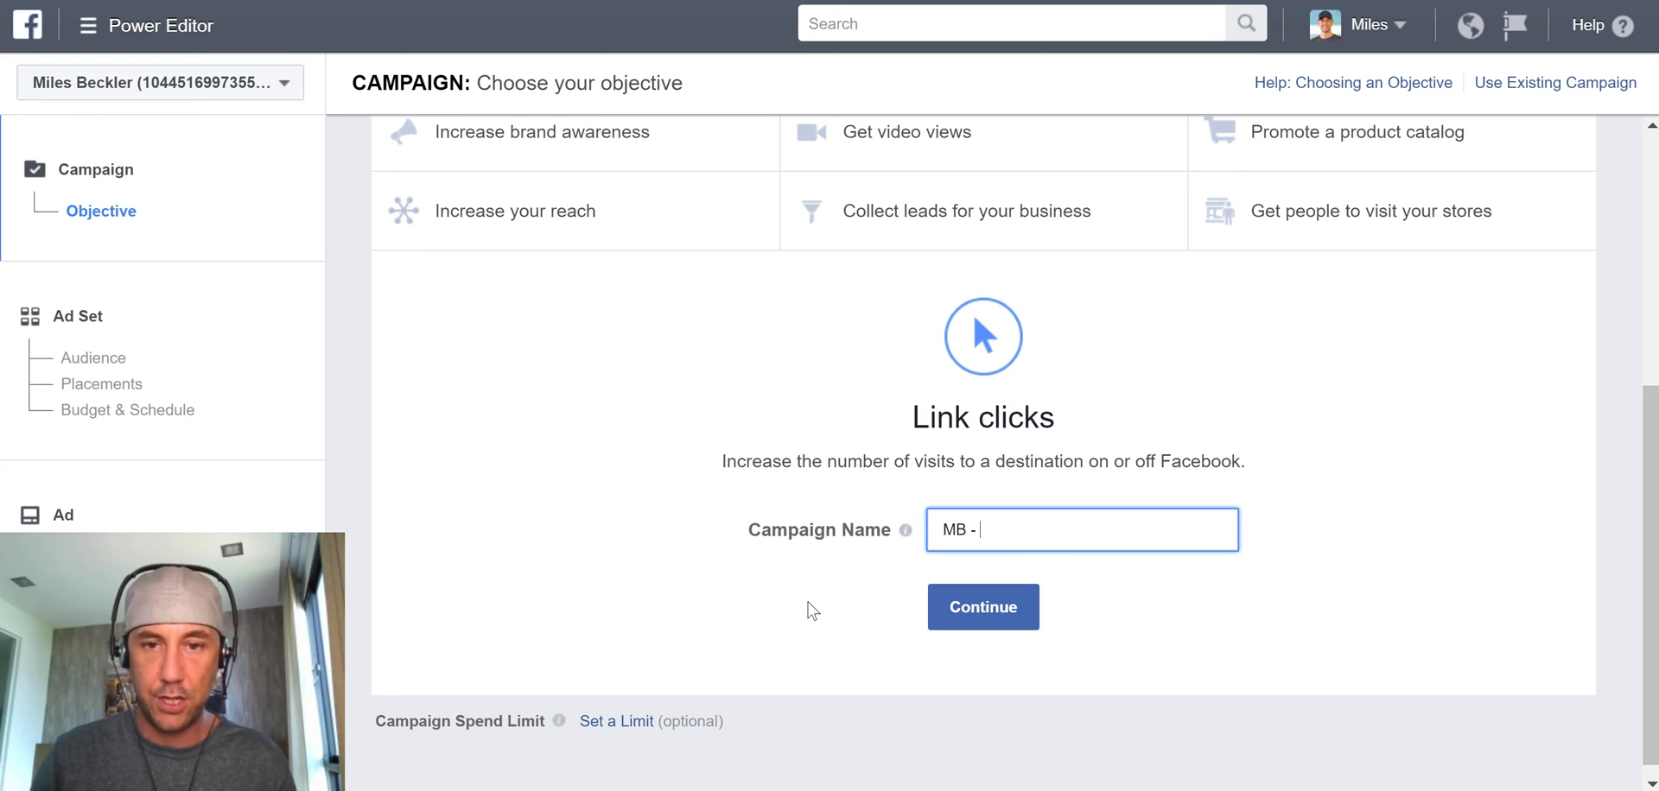
type(" CPC")
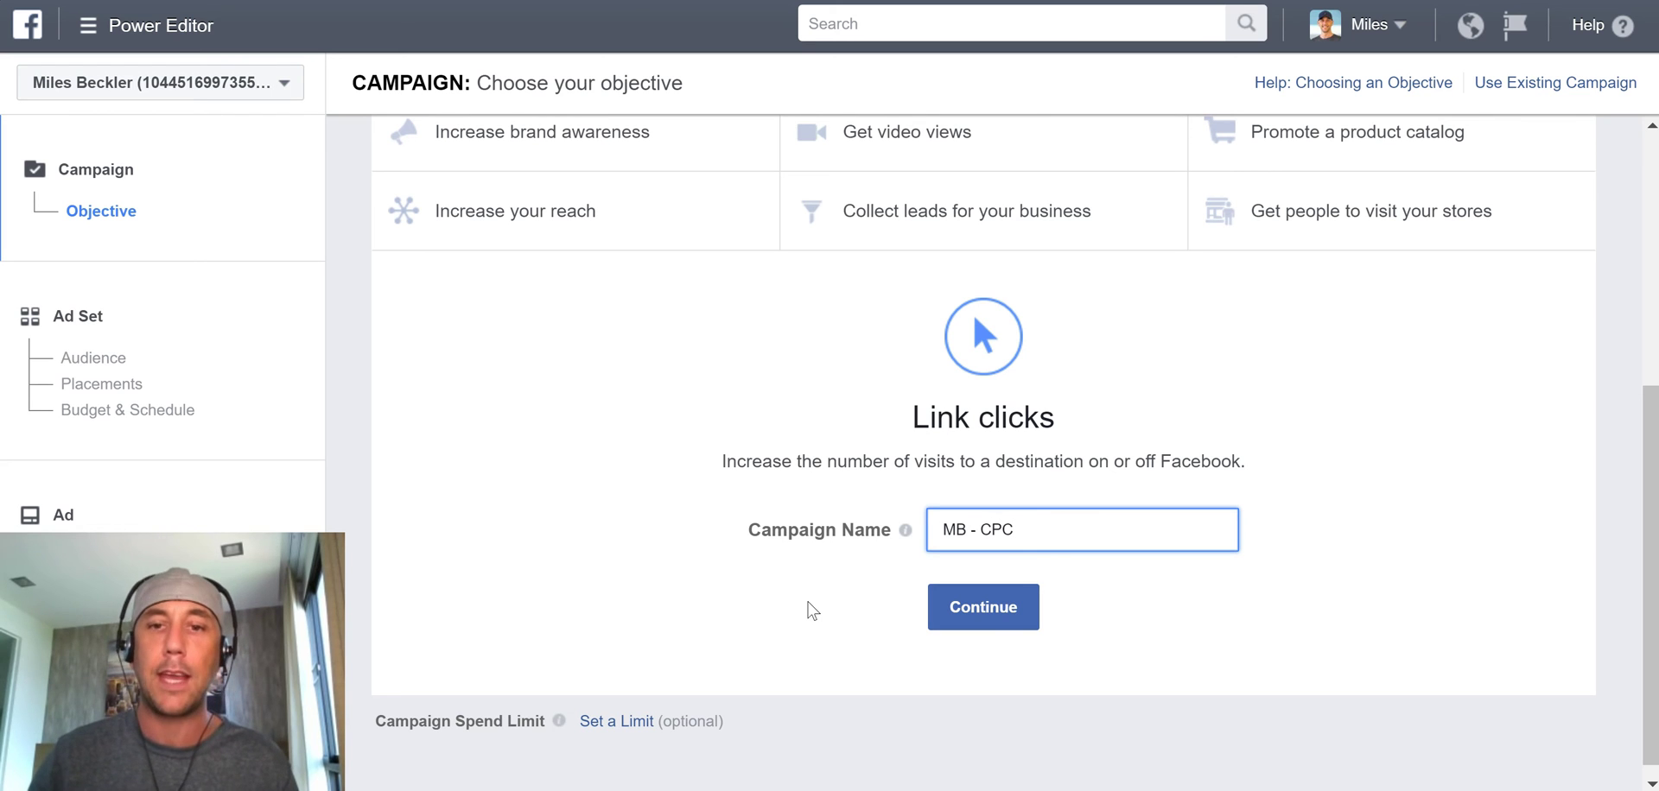
- Extend the campaign name to 'MB - CPC - 11-25-16'
left_click(950, 529)
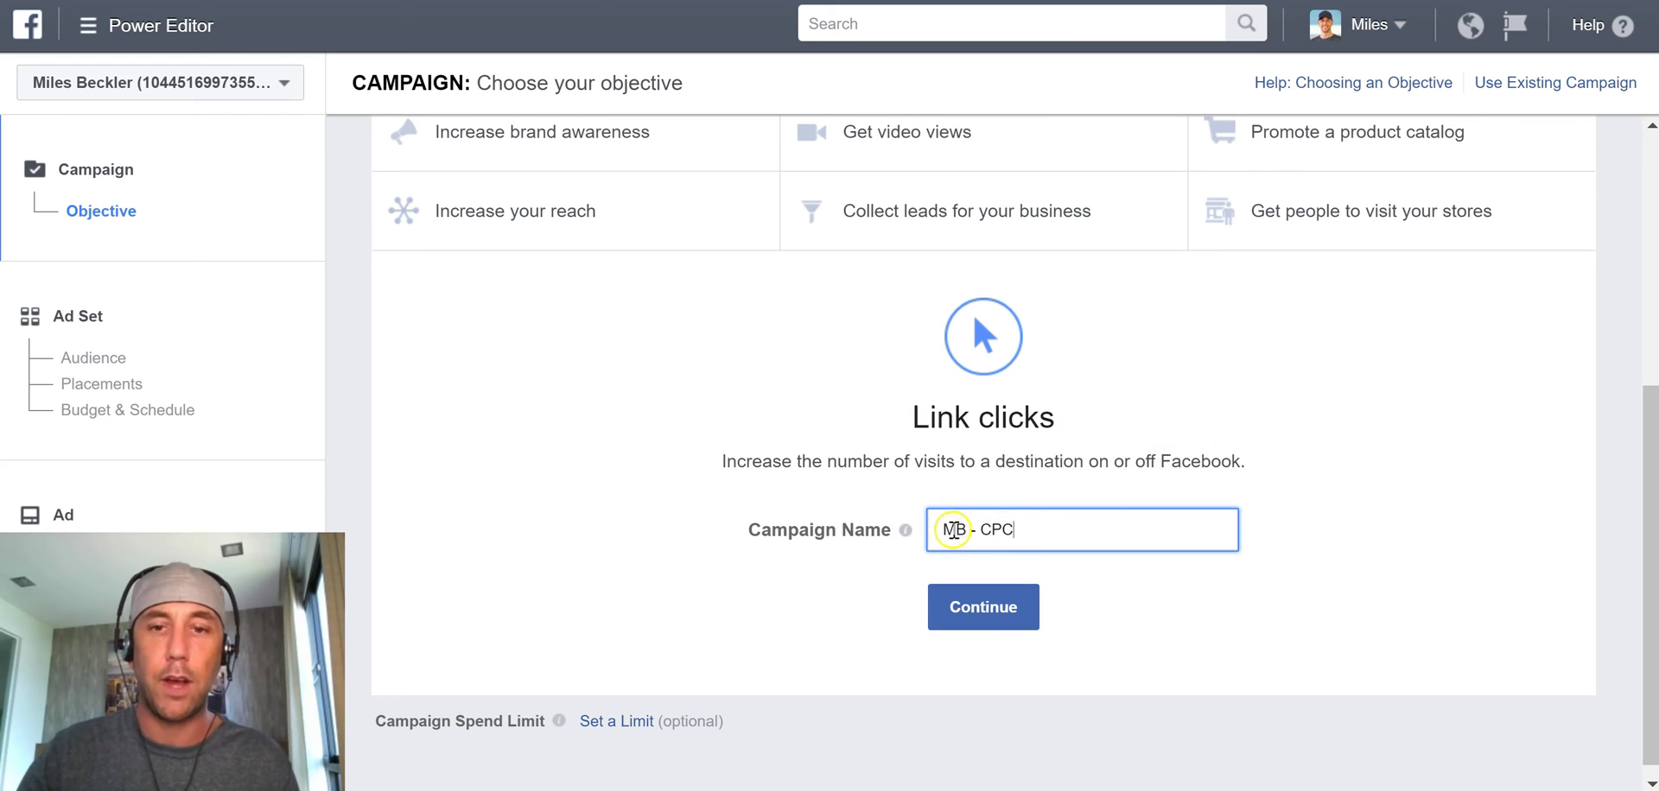
double_click(952, 530)
triple_click(997, 530)
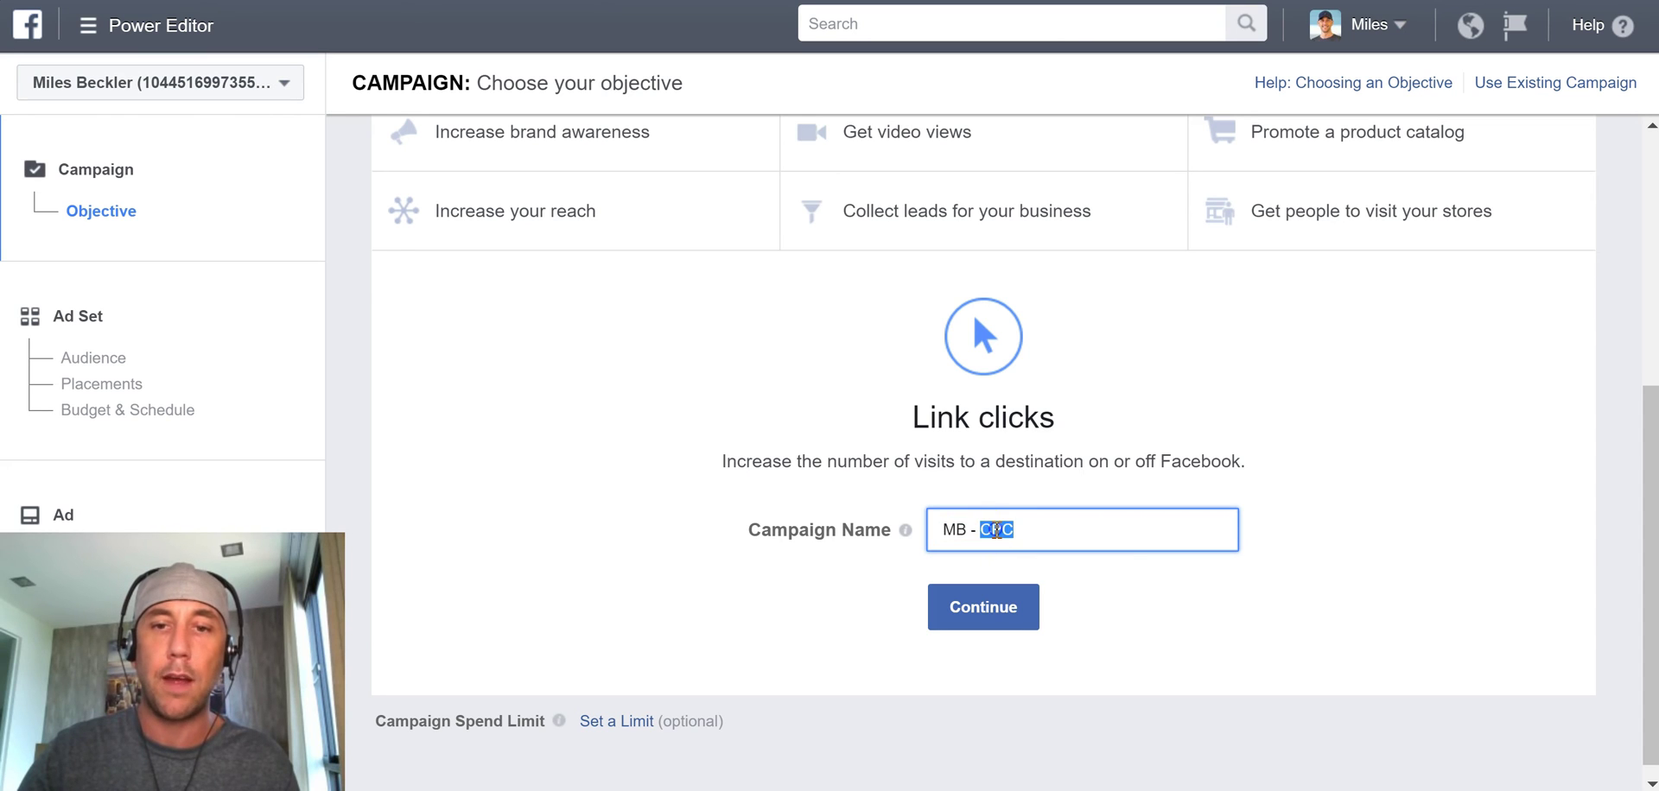
left_click(1067, 523)
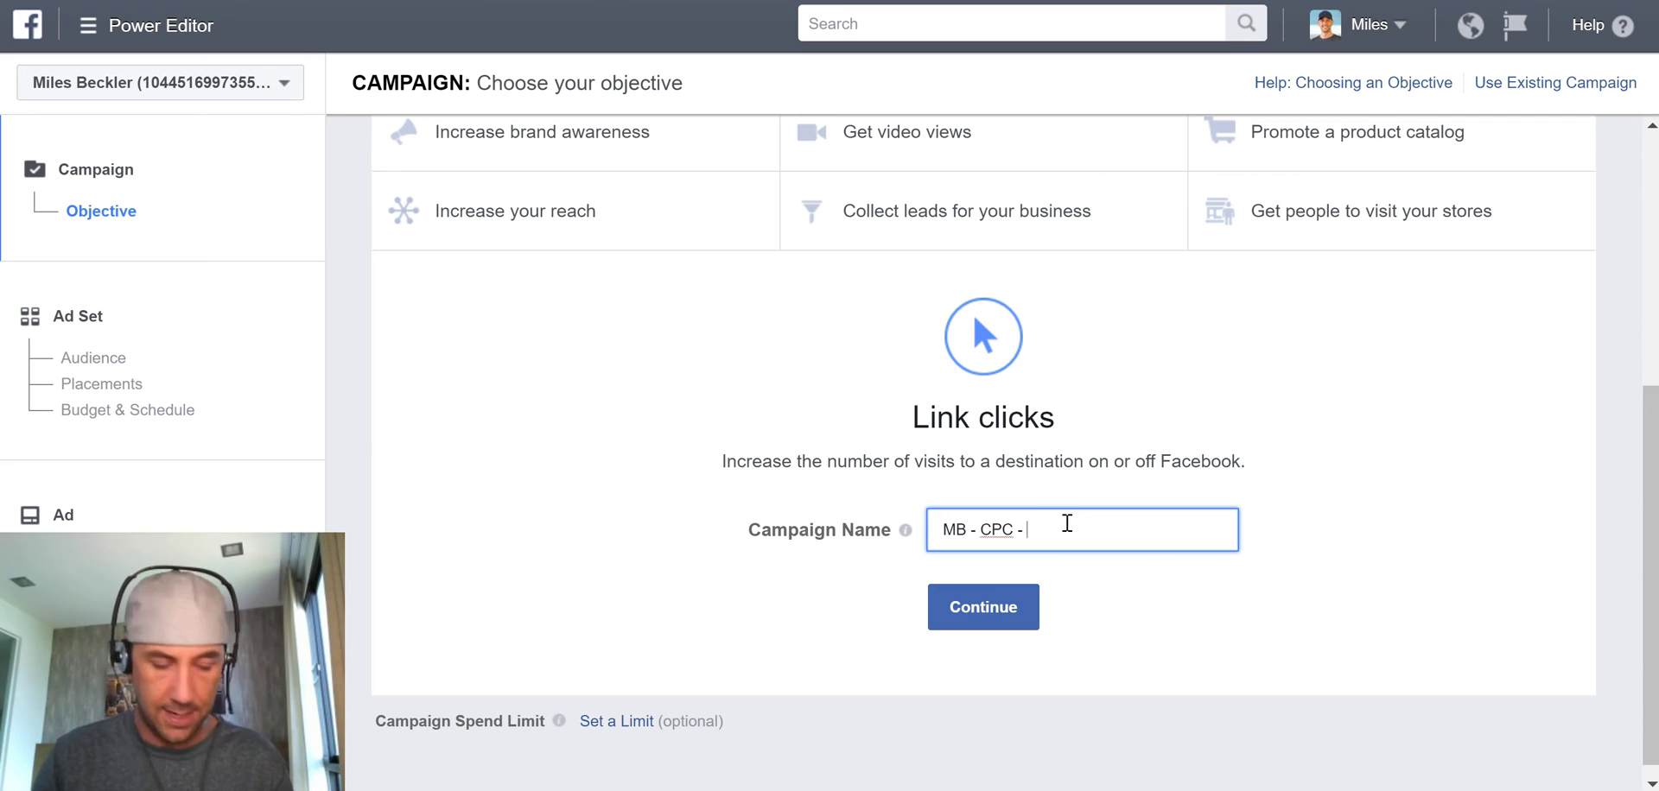
type("- 11-1")
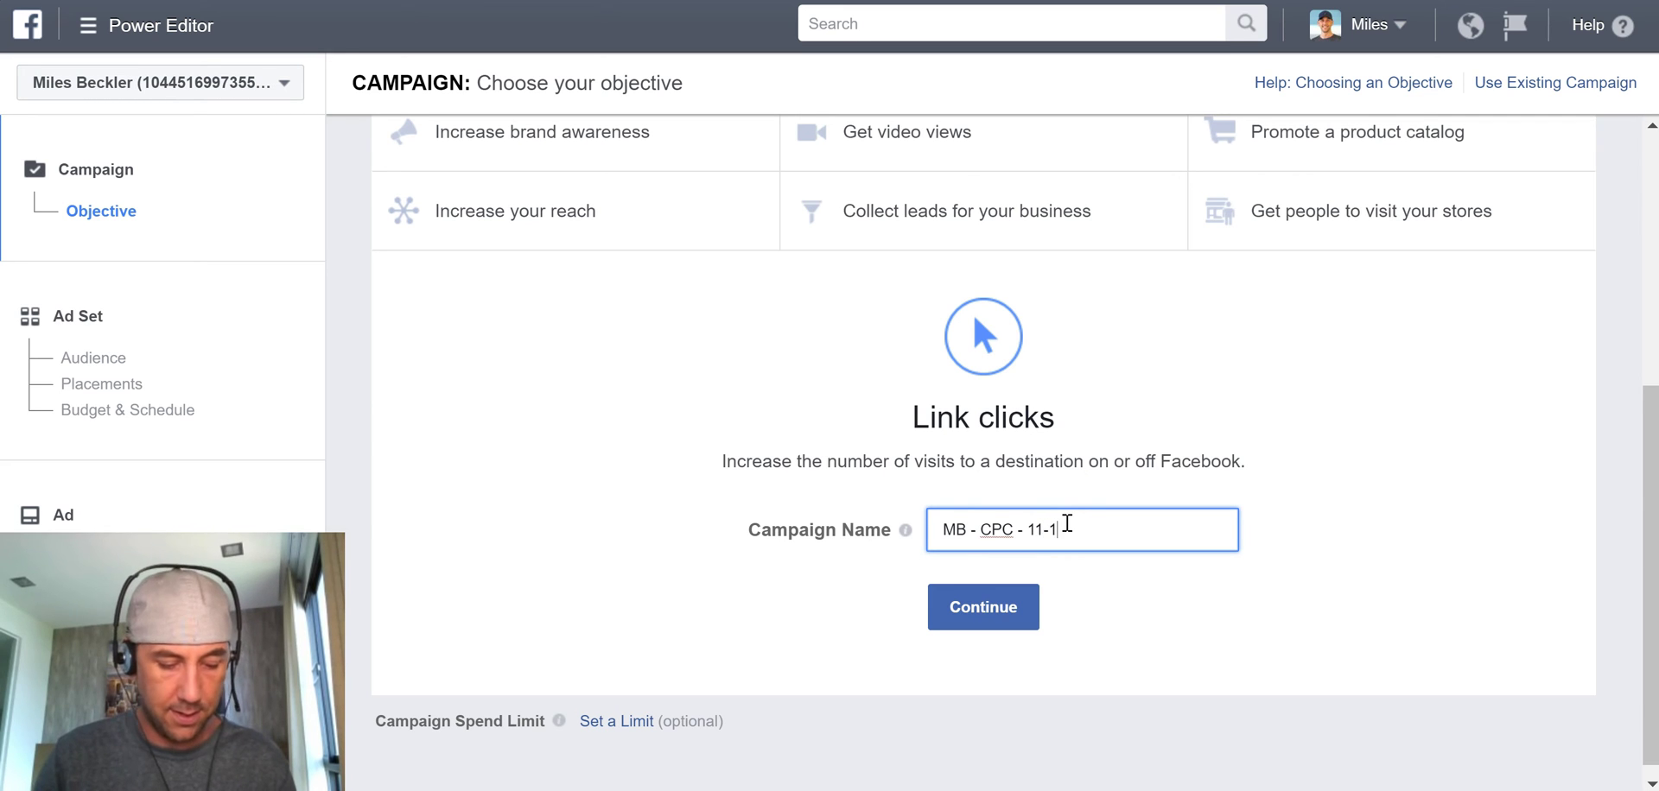
key("BackSpace")
type("25")
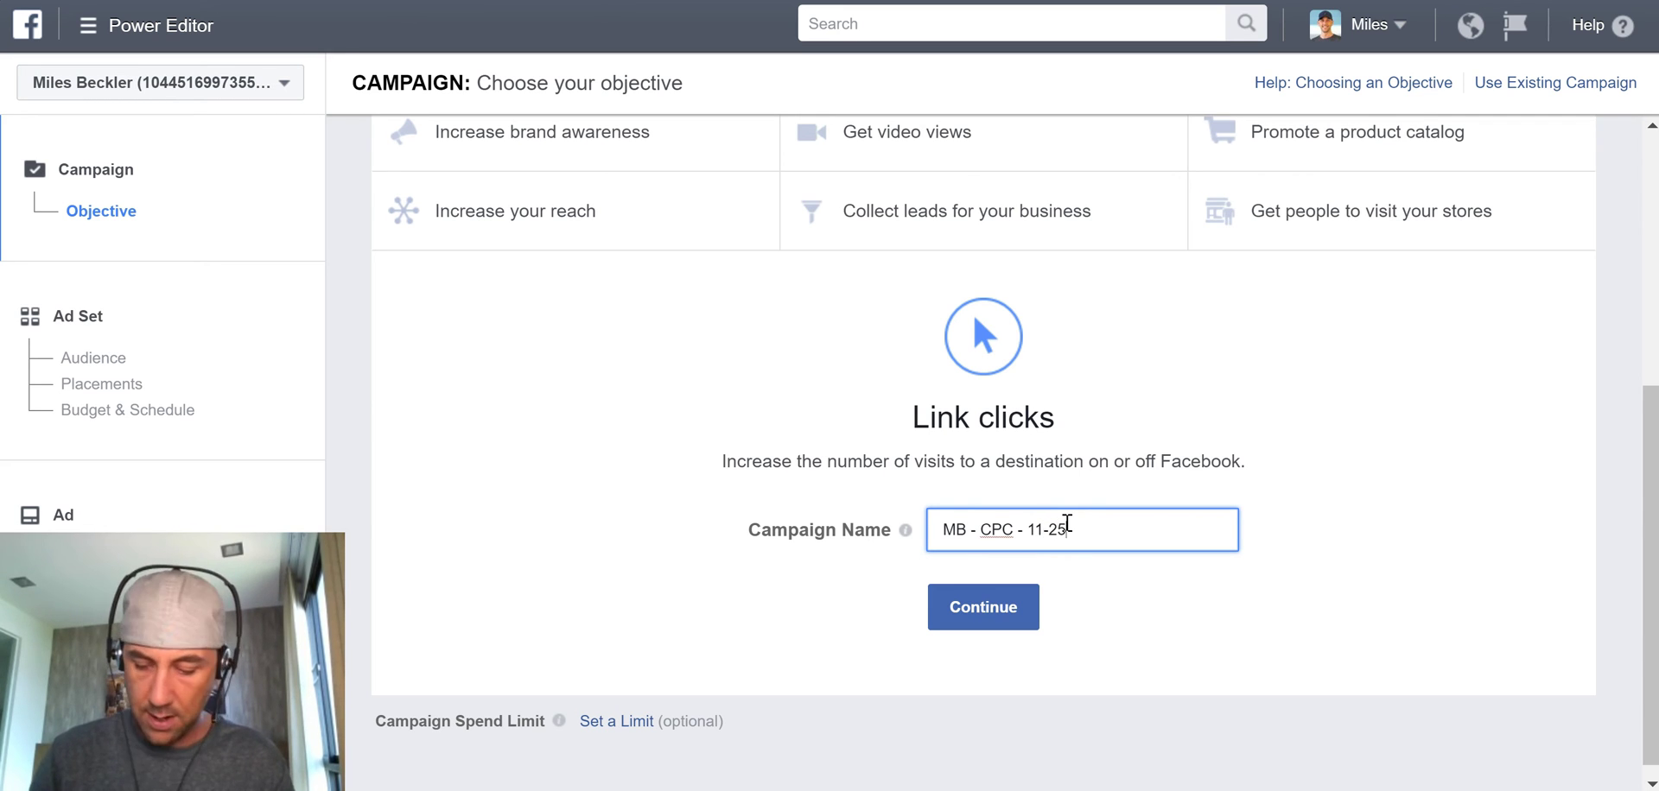
type("-16")
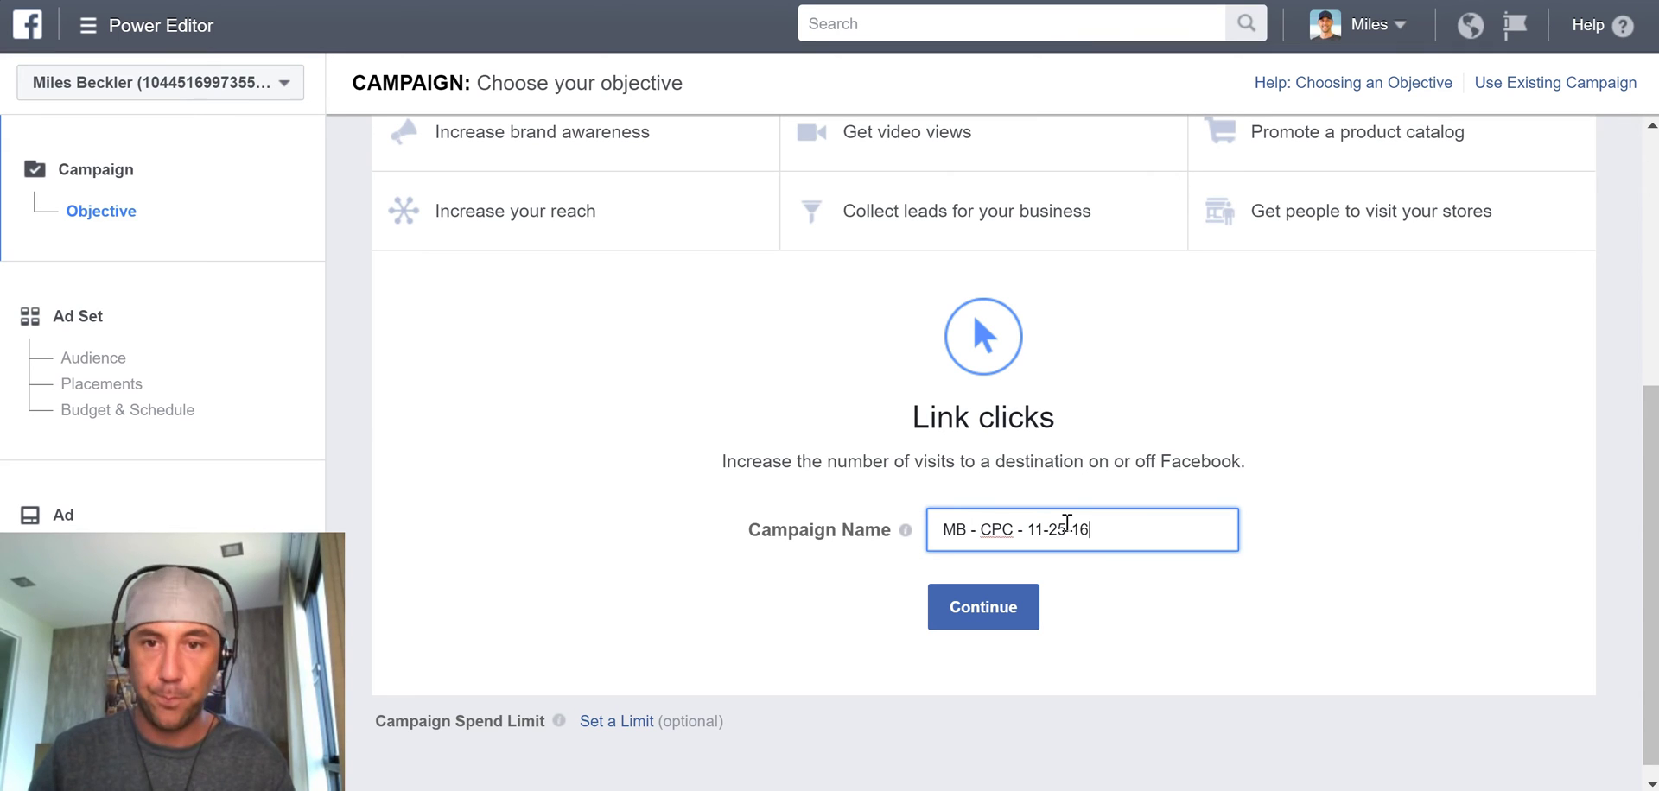
left_click(1277, 529)
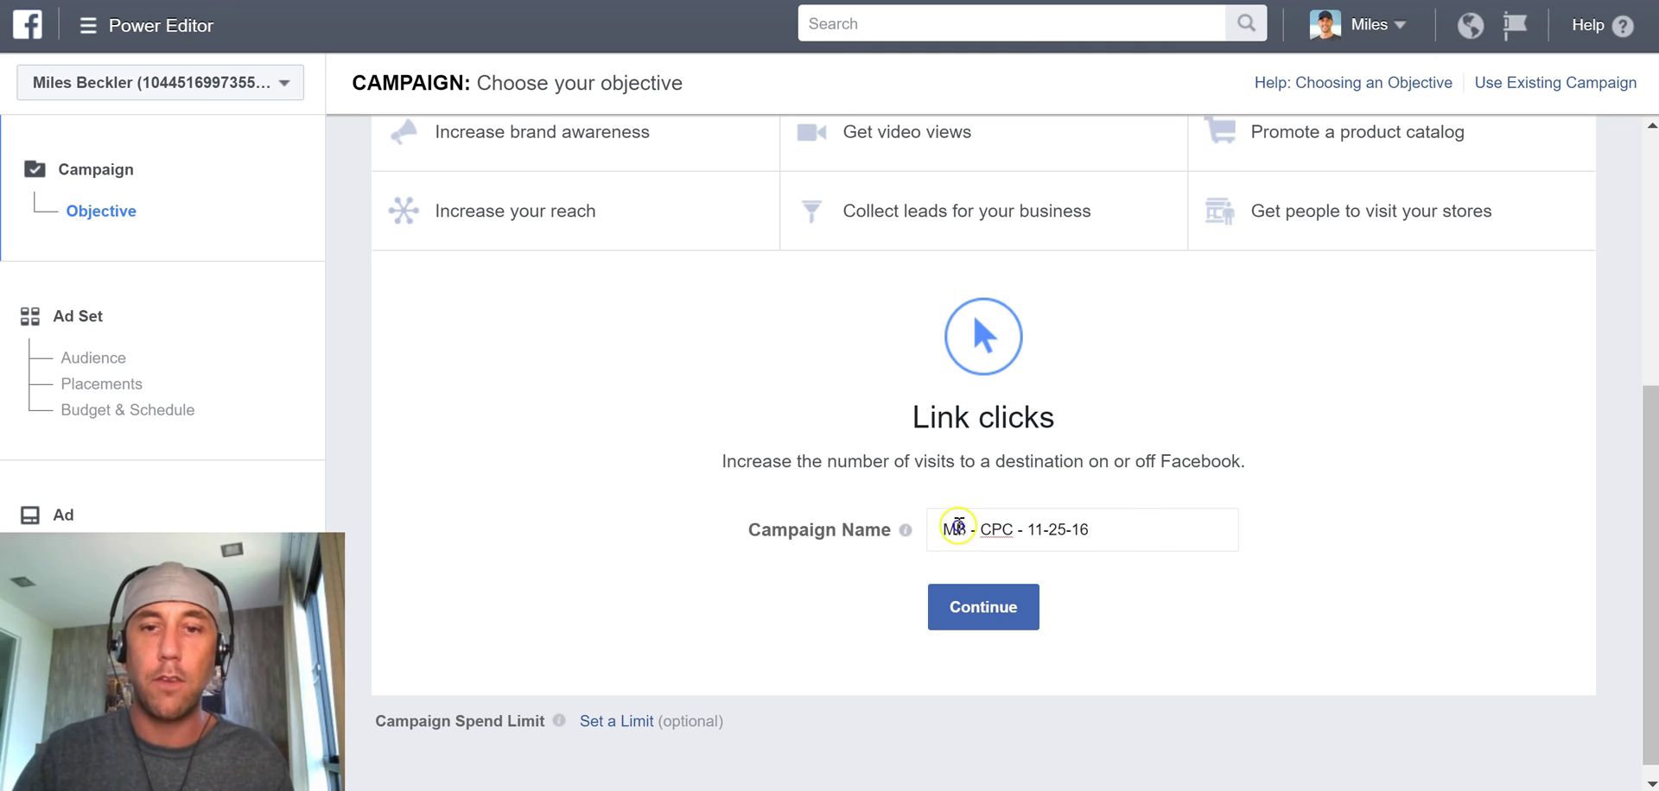
left_click_drag(949, 530, 1112, 528)
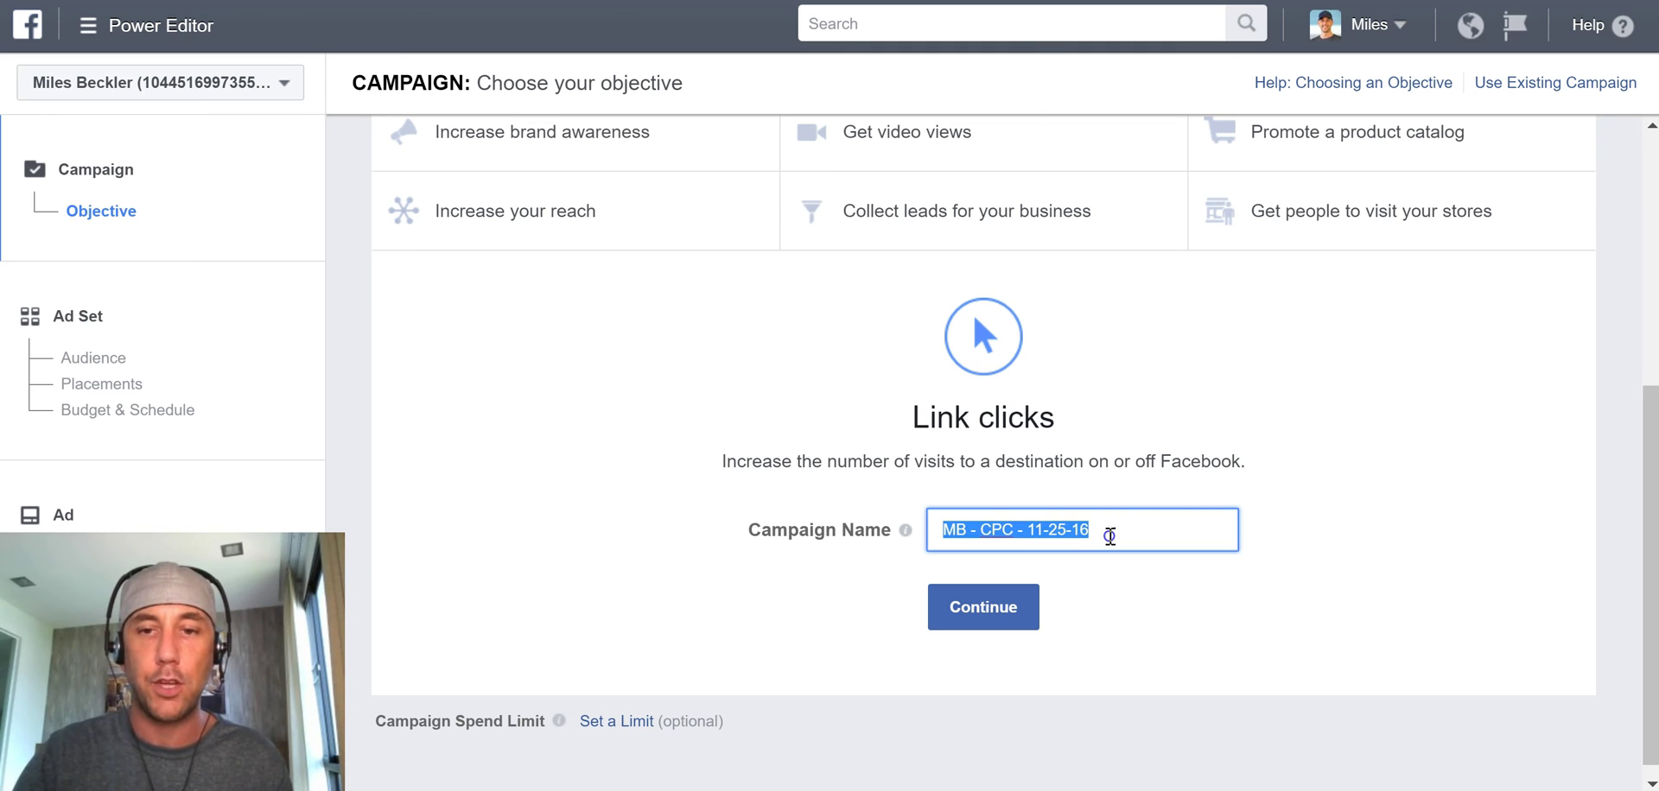
left_click(1132, 573)
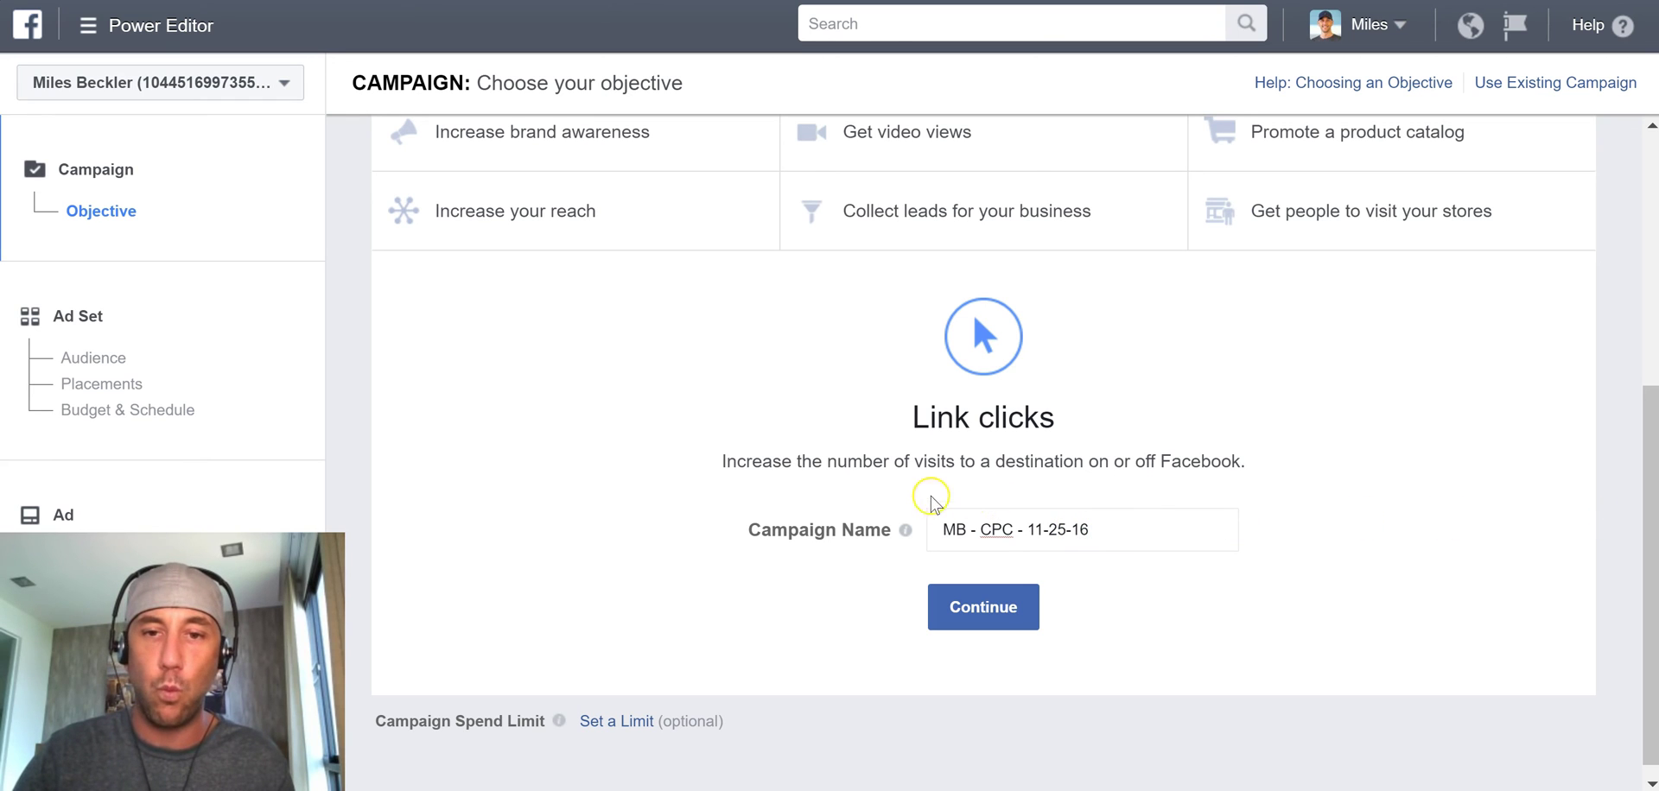
left_click_drag(980, 530, 1013, 532)
left_click(1061, 486)
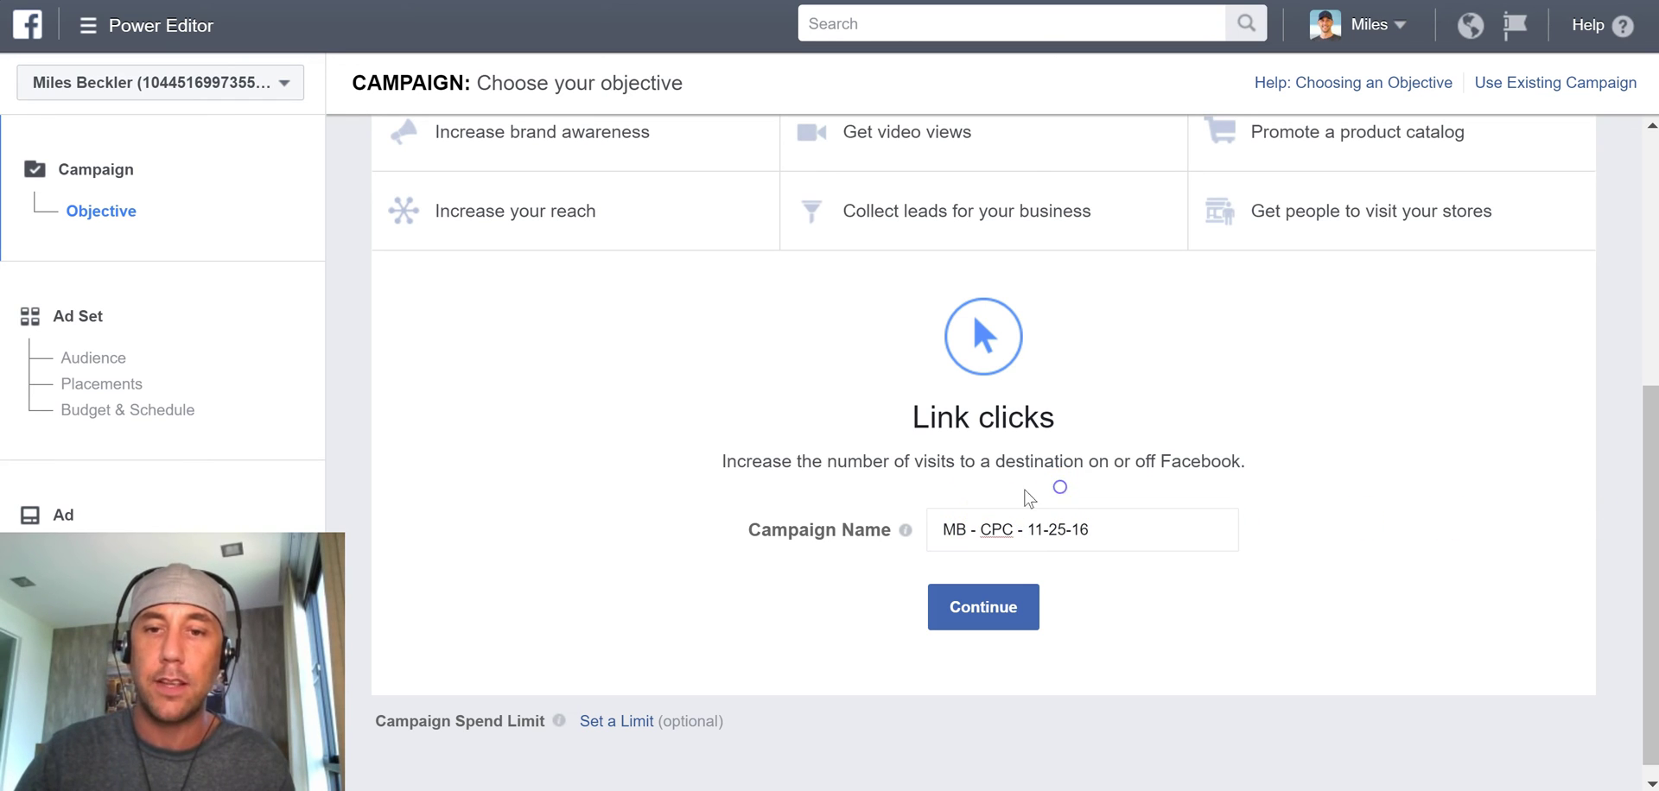
scroll(1132, 517, "up", 5)
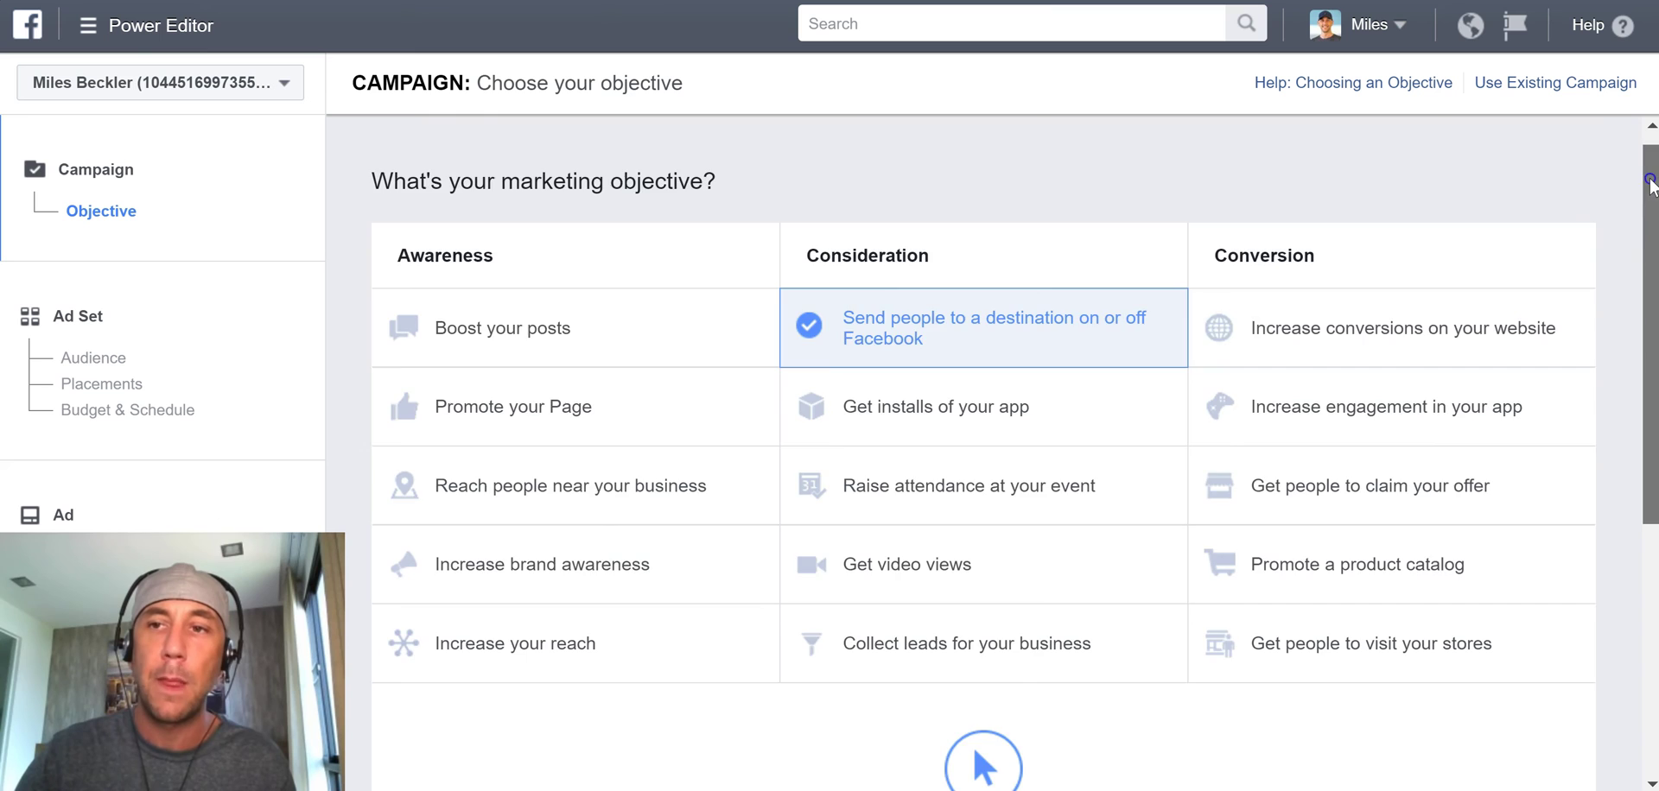
scroll(1169, 449, "down", 5)
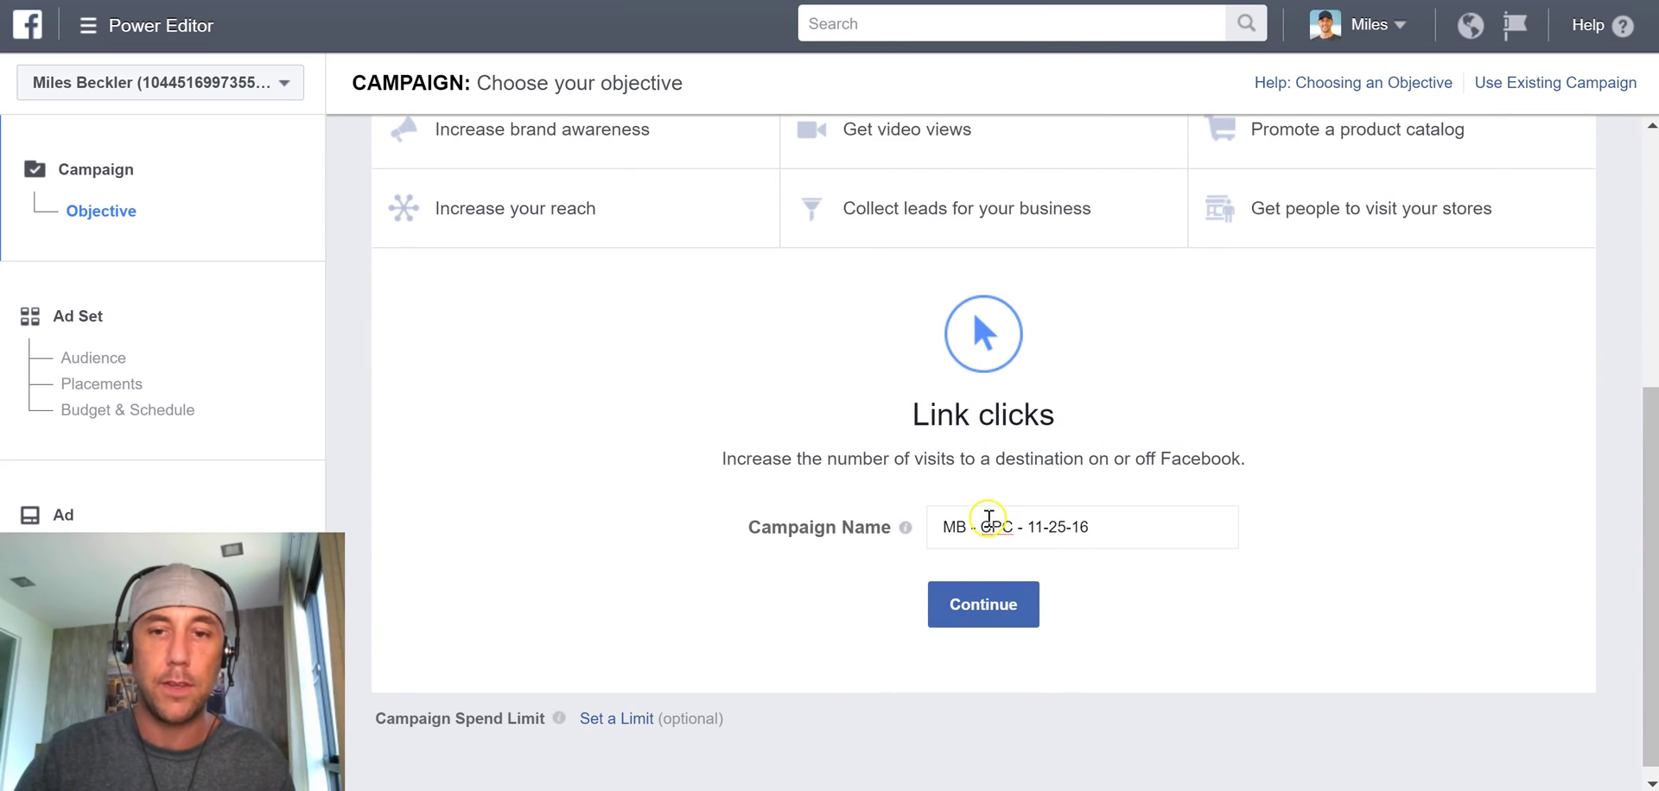
left_click(984, 527)
left_click_drag(984, 527, 1016, 526)
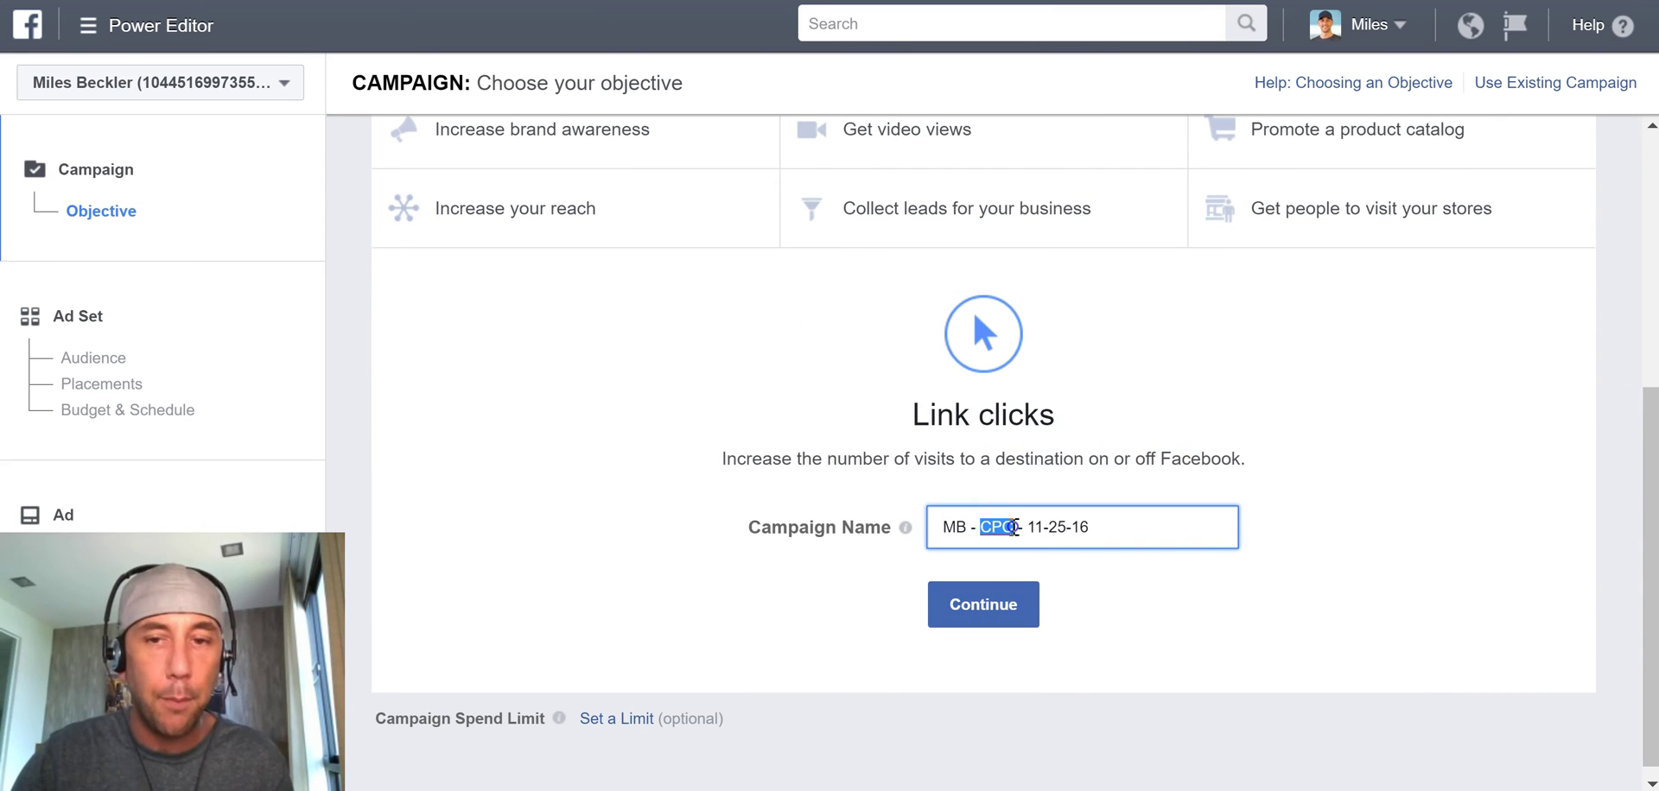
double_click(998, 524)
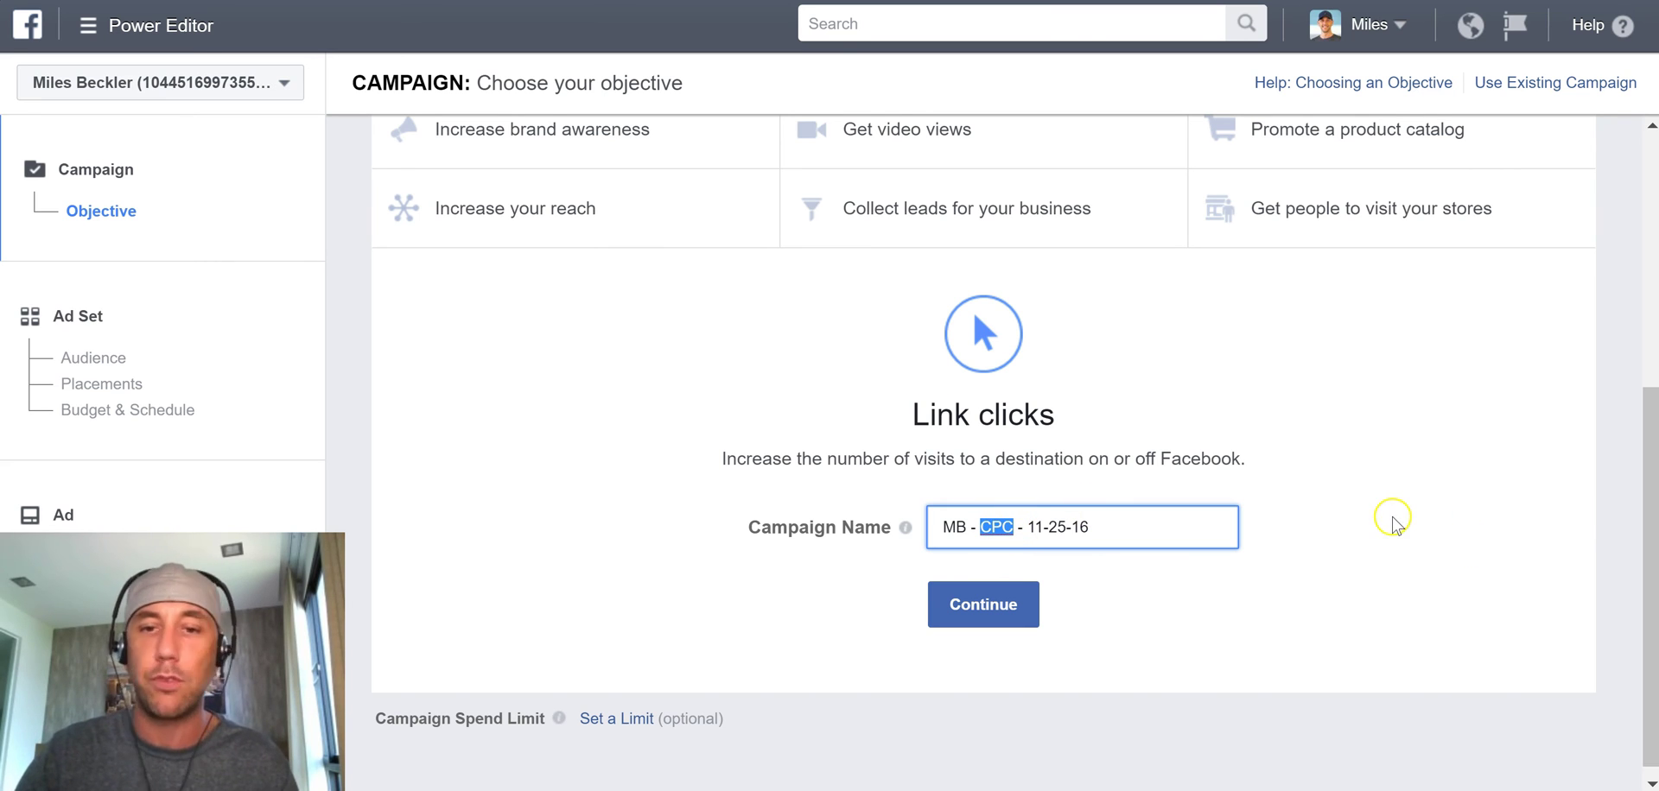
left_click(855, 499)
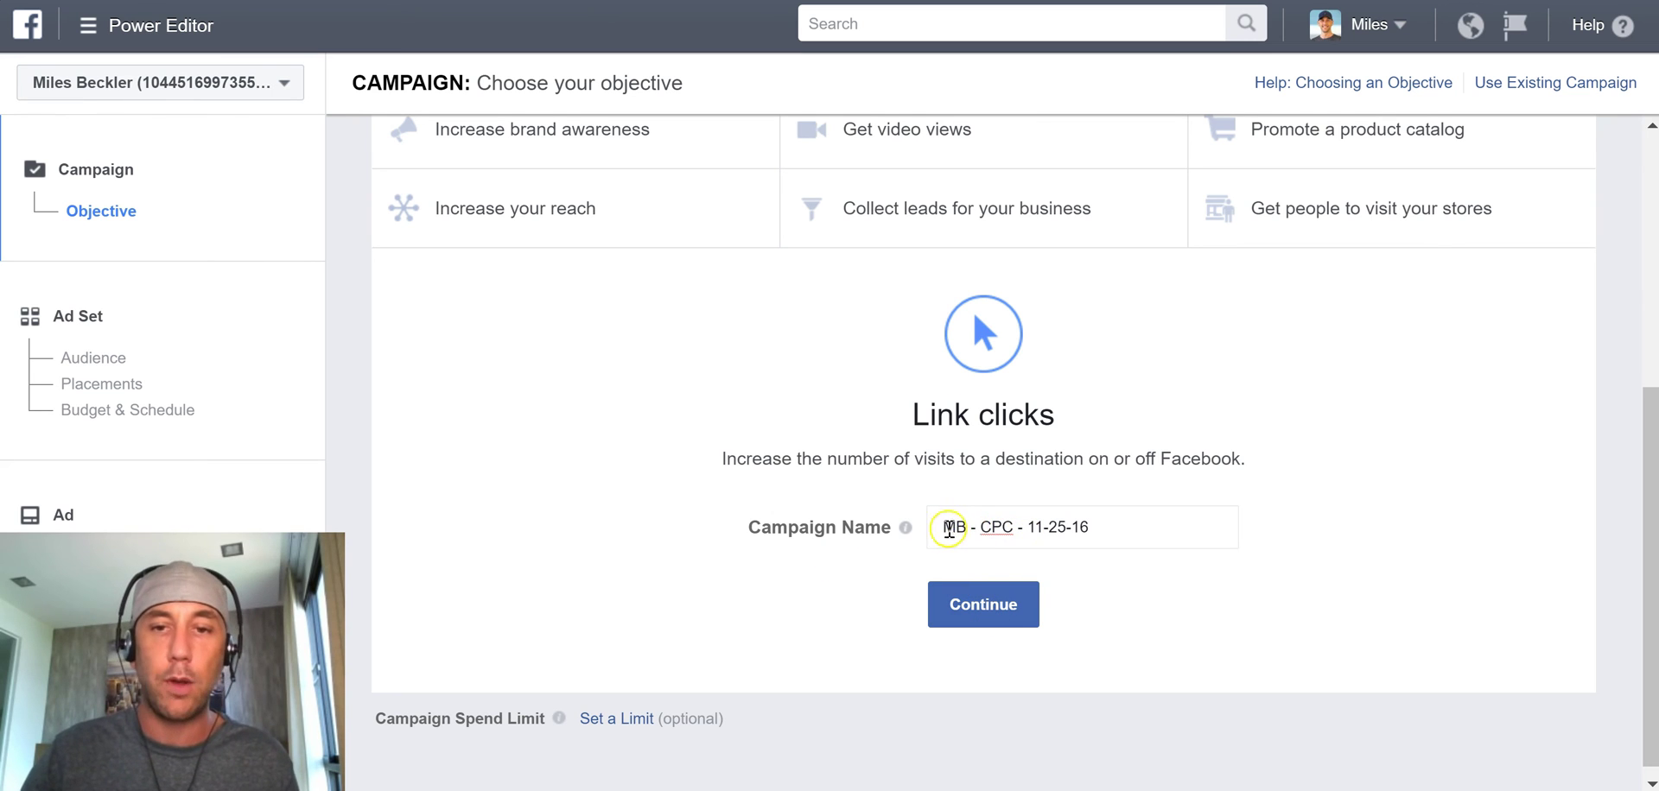
left_click_drag(974, 527, 1017, 528)
left_click(1015, 527)
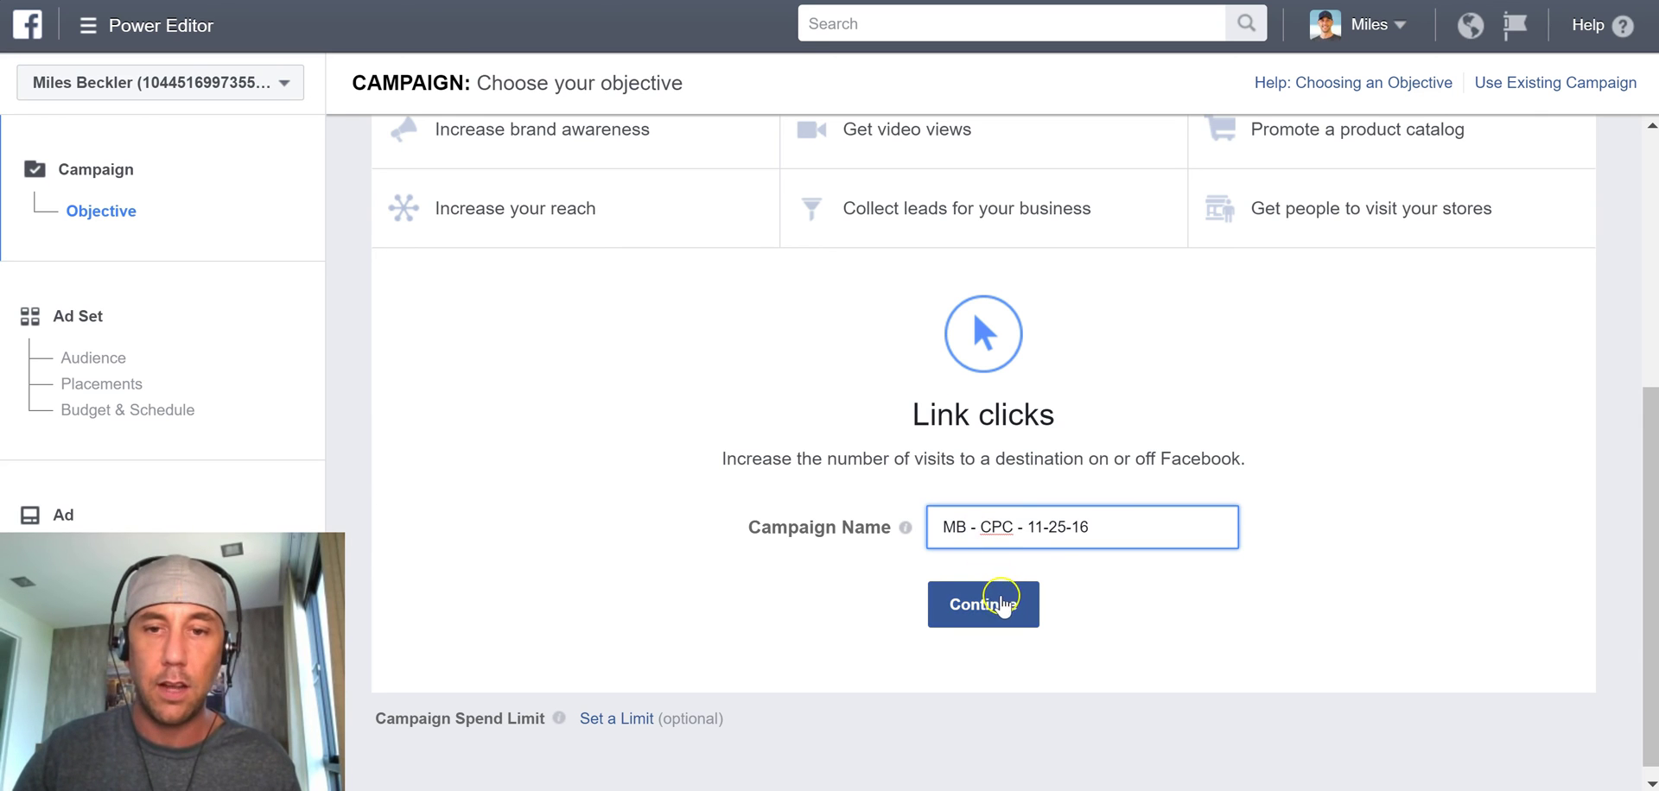
- Continue to the ad set and save the campaign with its US - 18+ ad set as a draft
left_click(1000, 602)
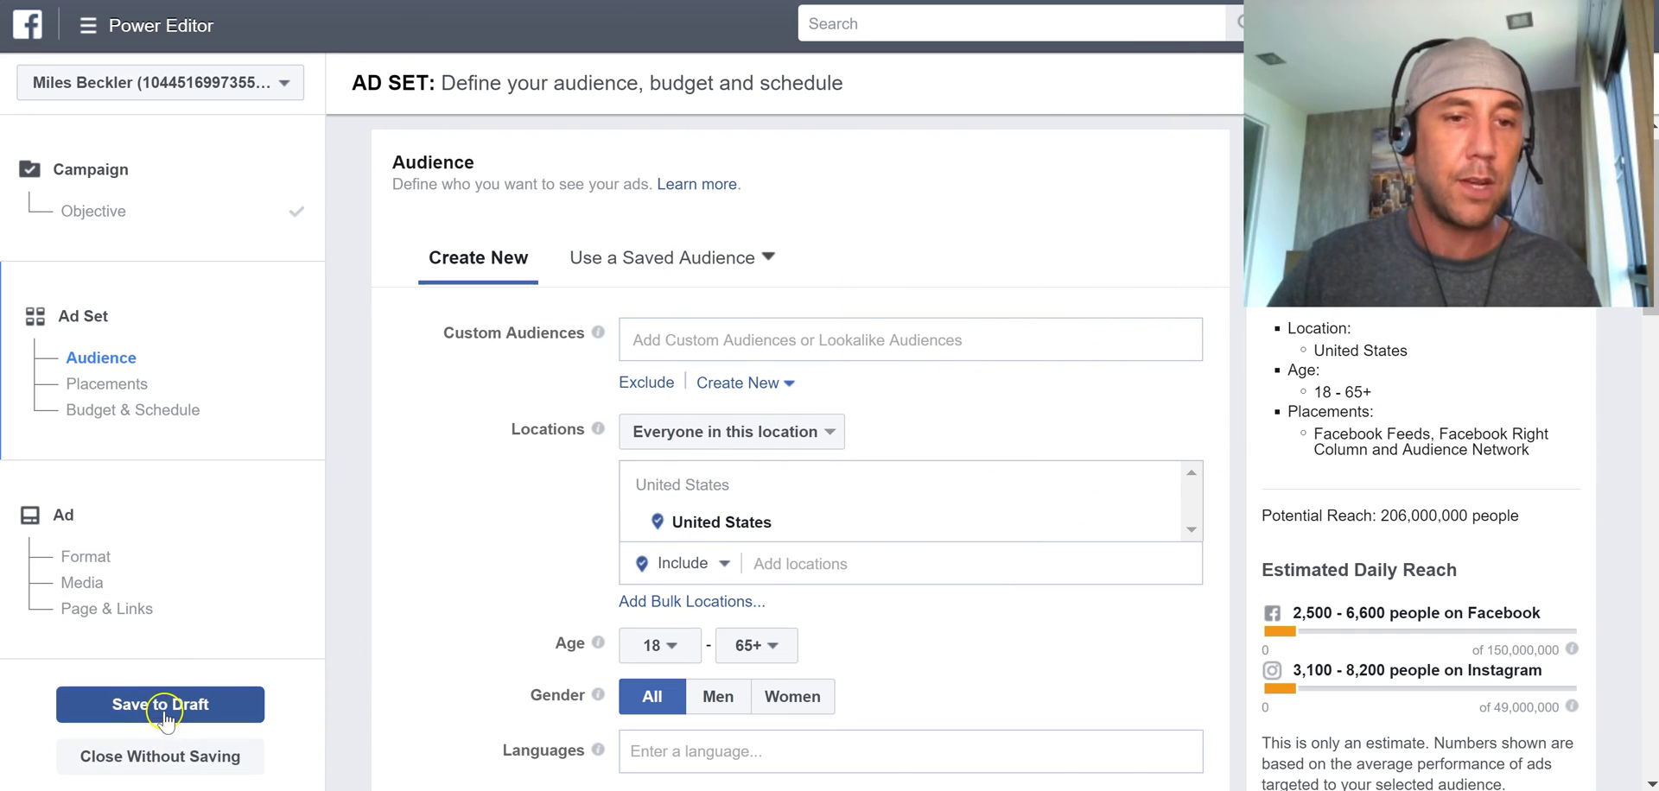
left_click(166, 710)
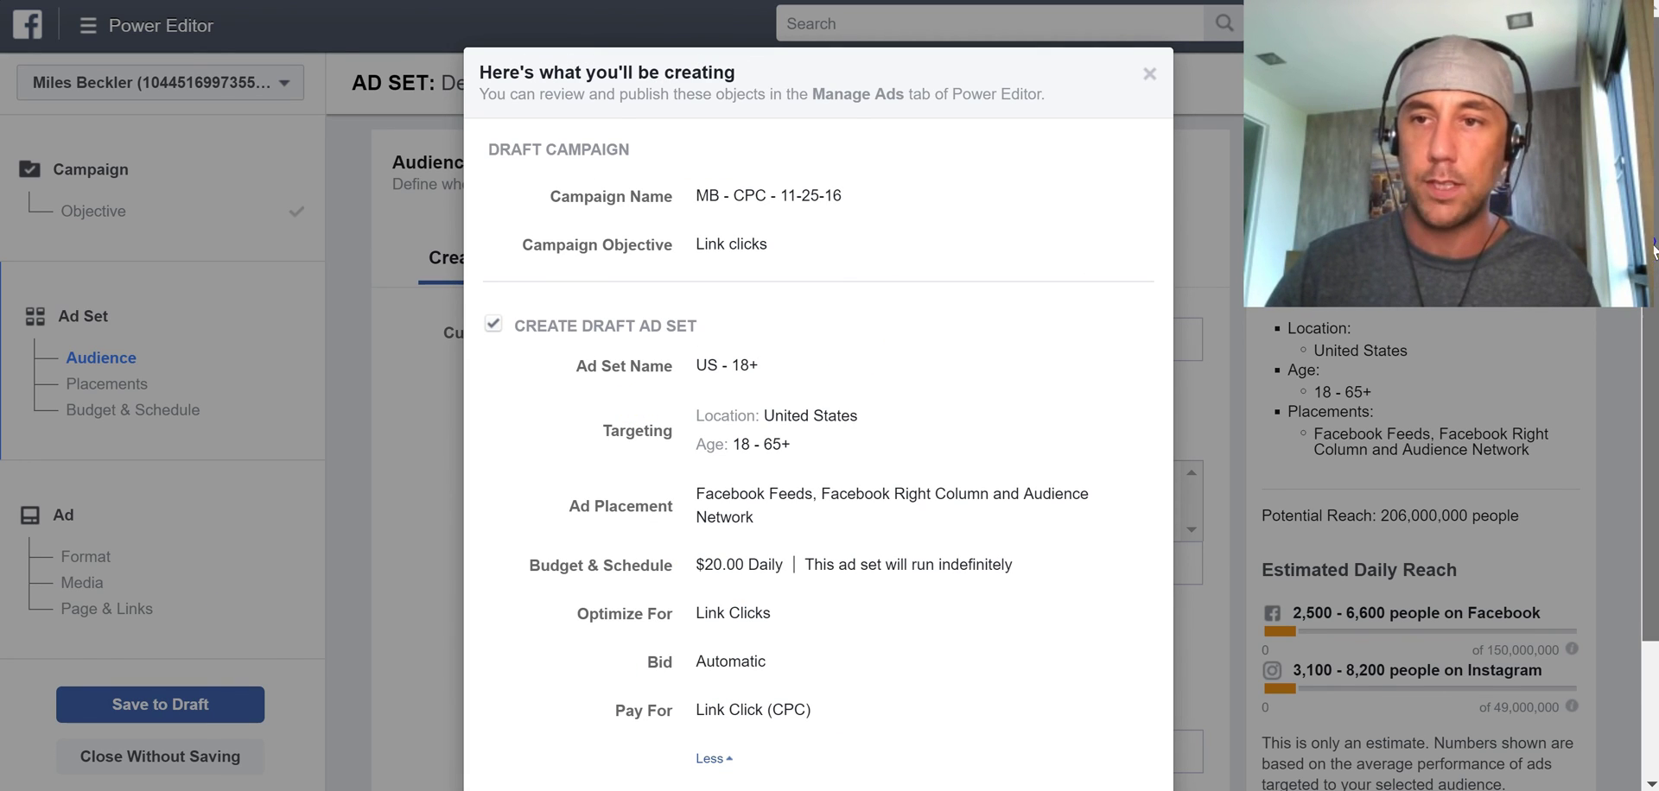
scroll(1652, 249, "down", 2)
left_click(1119, 713)
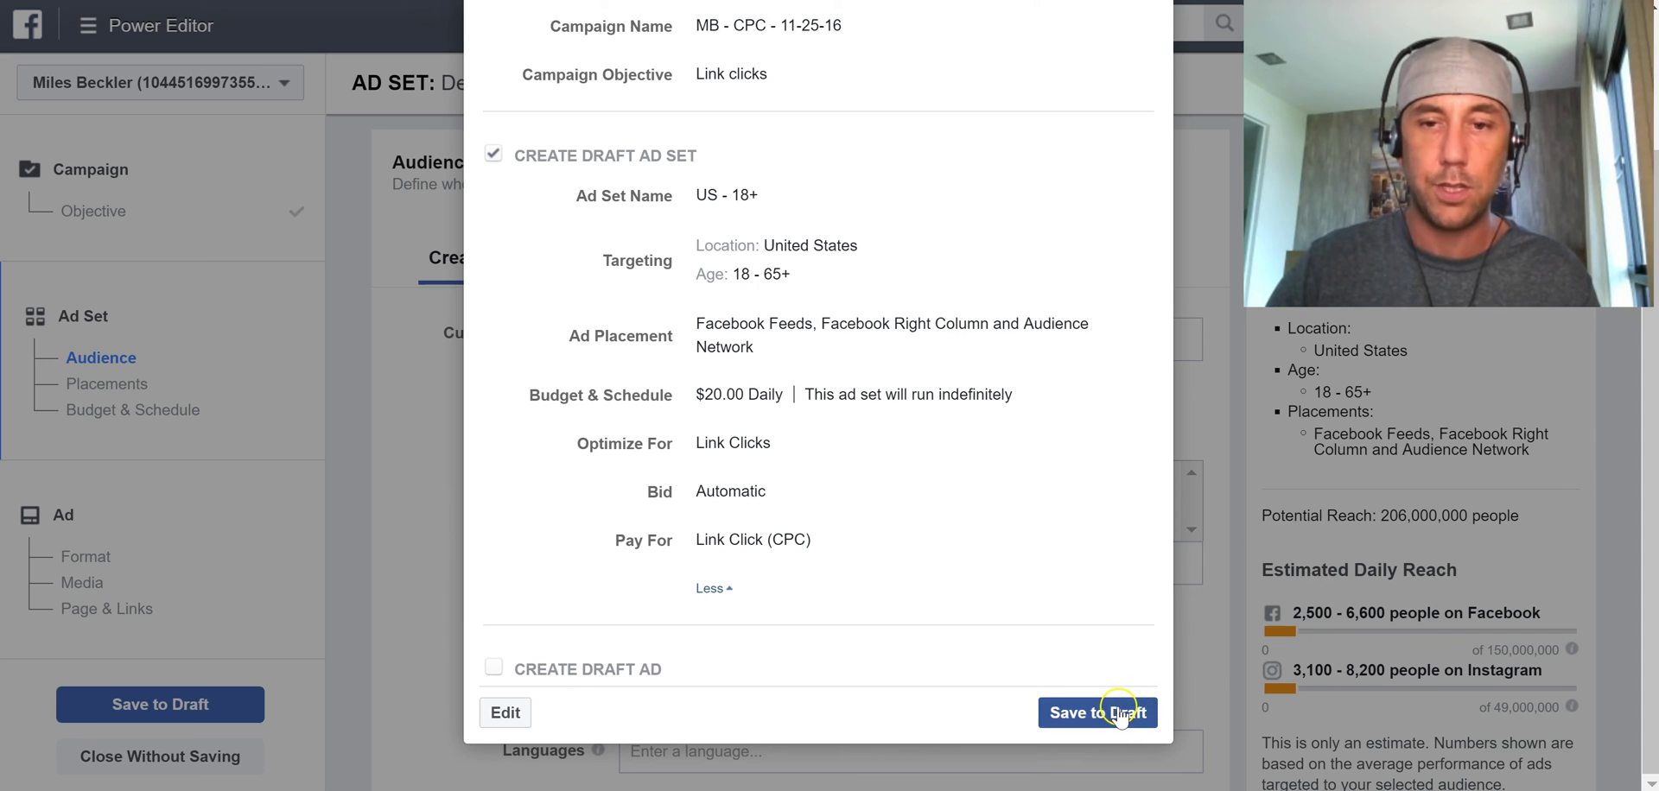